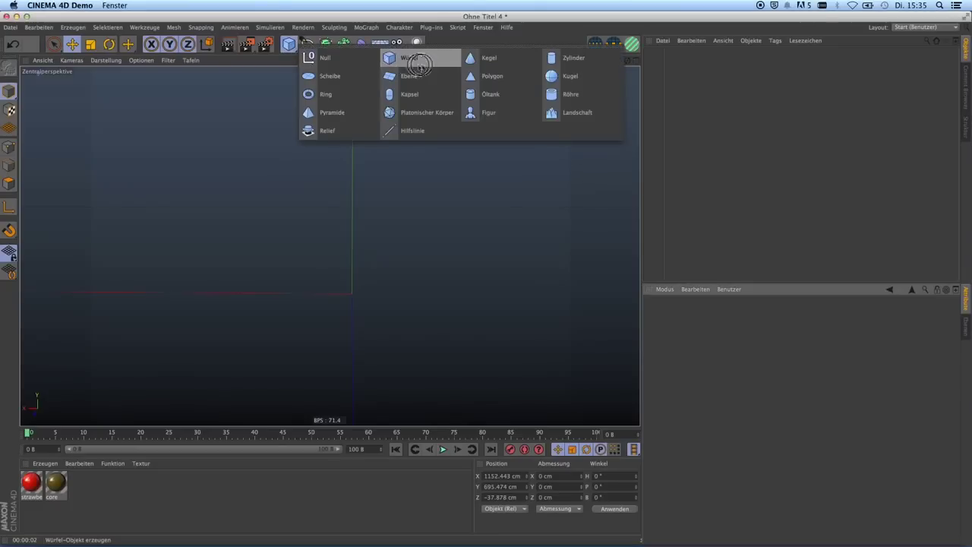
- Create a Kugel (sphere) primitive with the default 100 cm radius and 24 segments
left_click(412, 59)
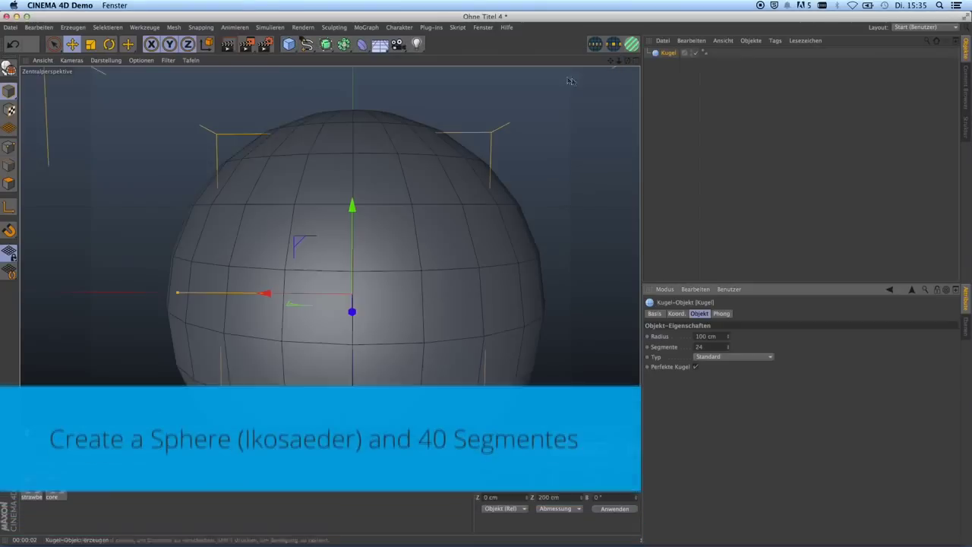
- Set the sphere's type to Ikosaeder and its Segmente to 40
scroll(466, 282, "down", 5)
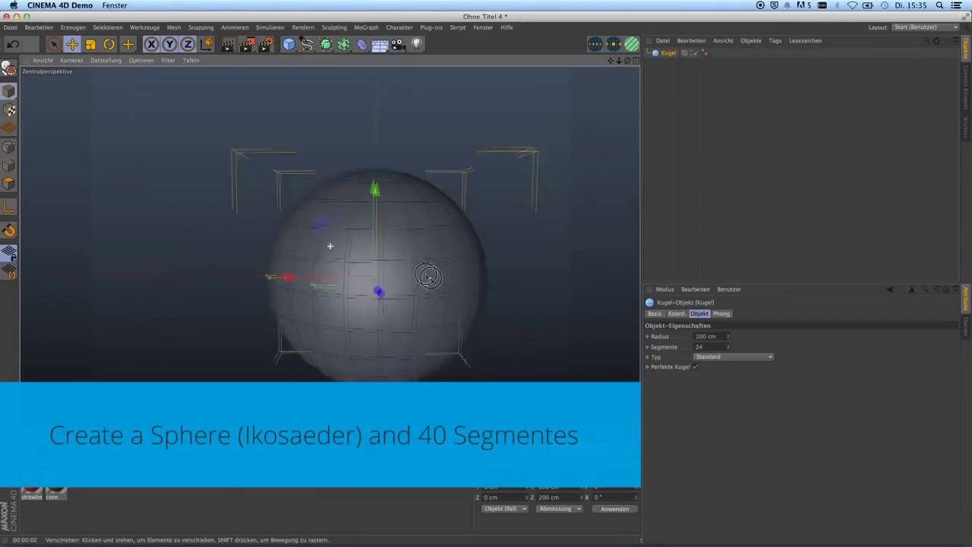
left_click(728, 357)
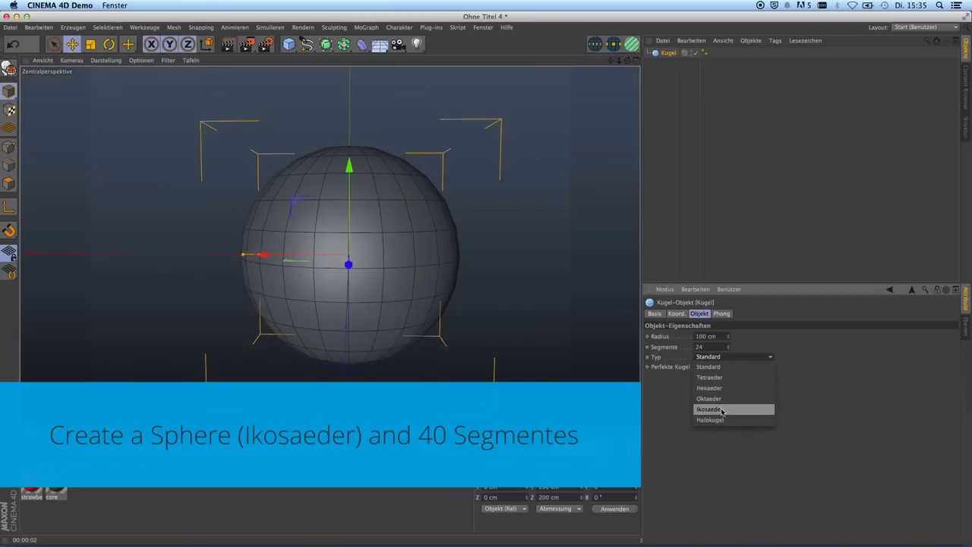
left_click(724, 411)
double_click(699, 346)
type("40")
key("Return")
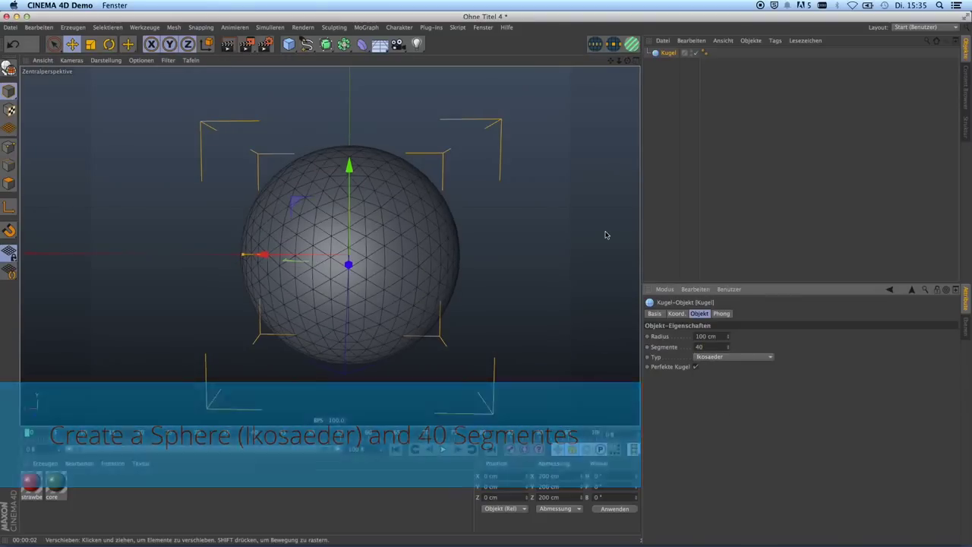
left_click_drag(425, 228, 387, 196, "alt")
left_click(363, 46)
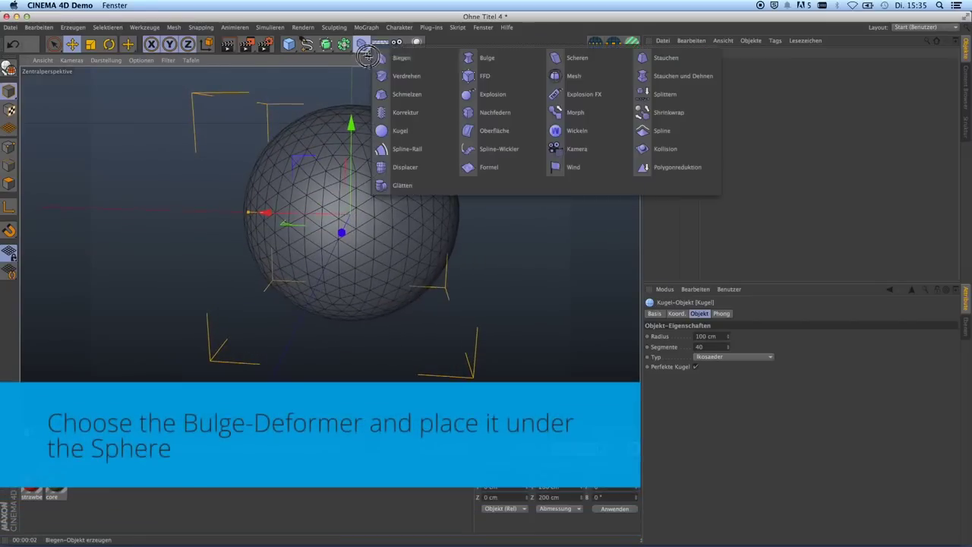
- Add a Bulge deformer under the sphere, fit it to the sphere, and set strength to -50 %
left_click(477, 57)
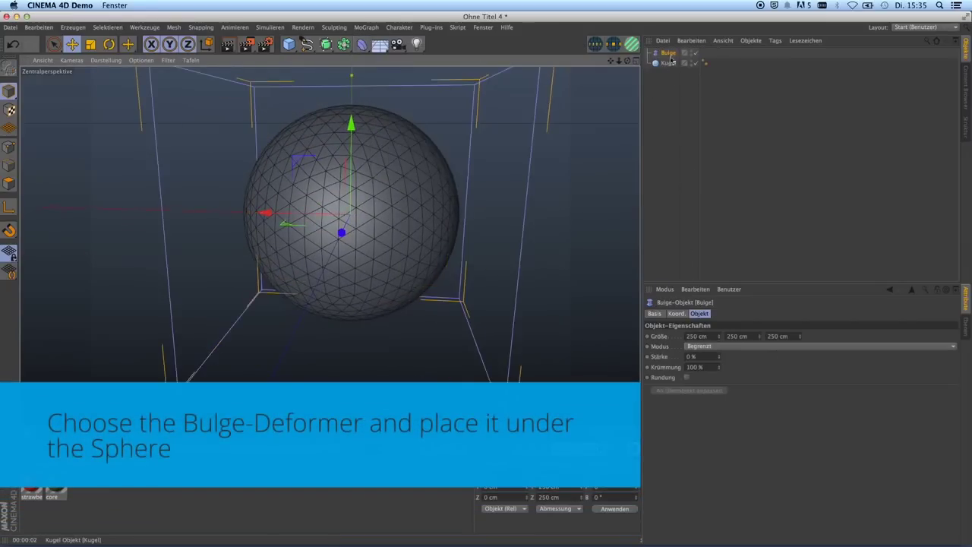
left_click_drag(672, 56, 670, 64)
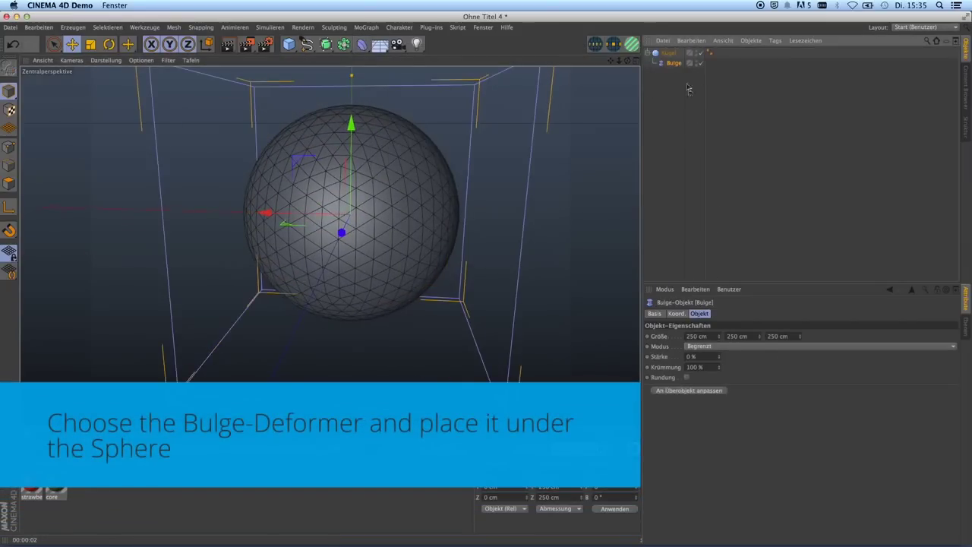
left_click(713, 391)
scroll(505, 229, "down", 3)
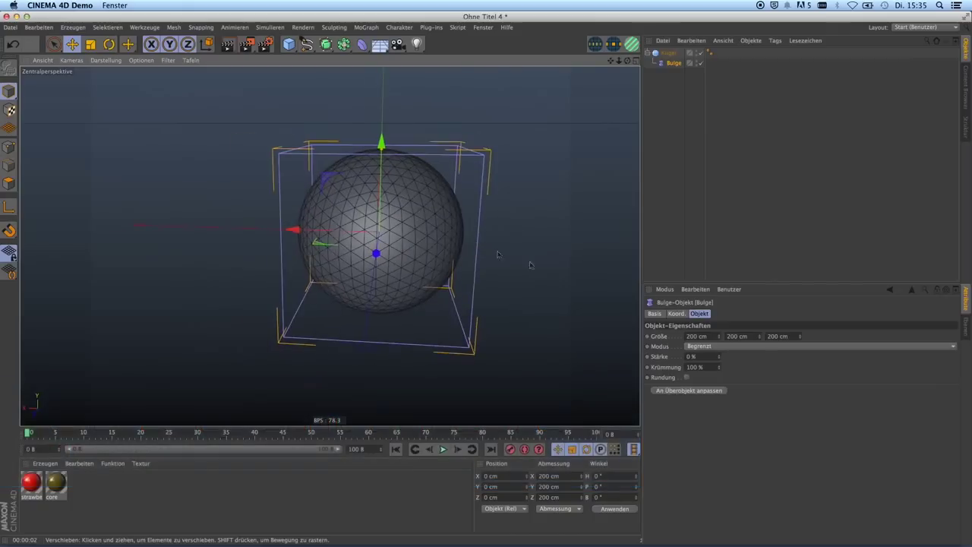
mouse_move(721, 362)
left_mouse_down()
mouse_move(718, 380)
mouse_move(734, 374)
left_mouse_up()
- Lower the Bulge down the sphere and resize it to 334 cm tall
left_click(737, 336)
type("00")
key("Return")
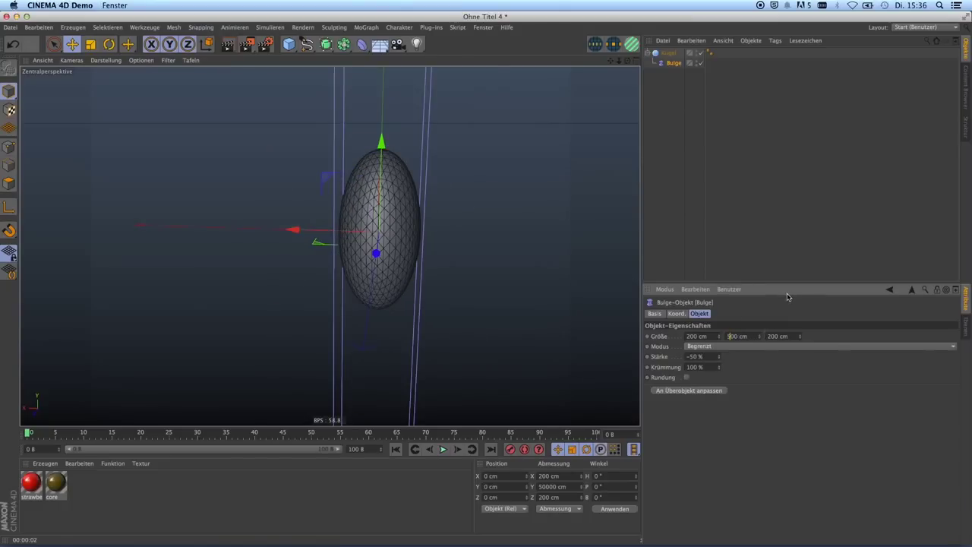
key("Return")
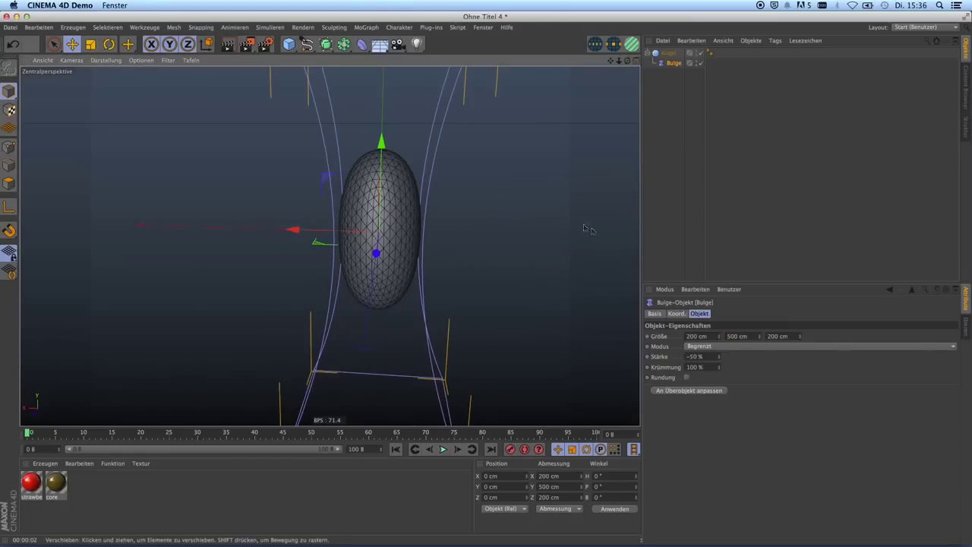
right_click_drag(585, 228, 469, 217, "alt")
left_click_drag(403, 135, 404, 190)
mouse_move(407, 140)
left_mouse_down()
mouse_move(410, 170)
mouse_move(376, 170)
mouse_move(321, 200)
mouse_move(335, 205)
left_mouse_up()
left_click(648, 53)
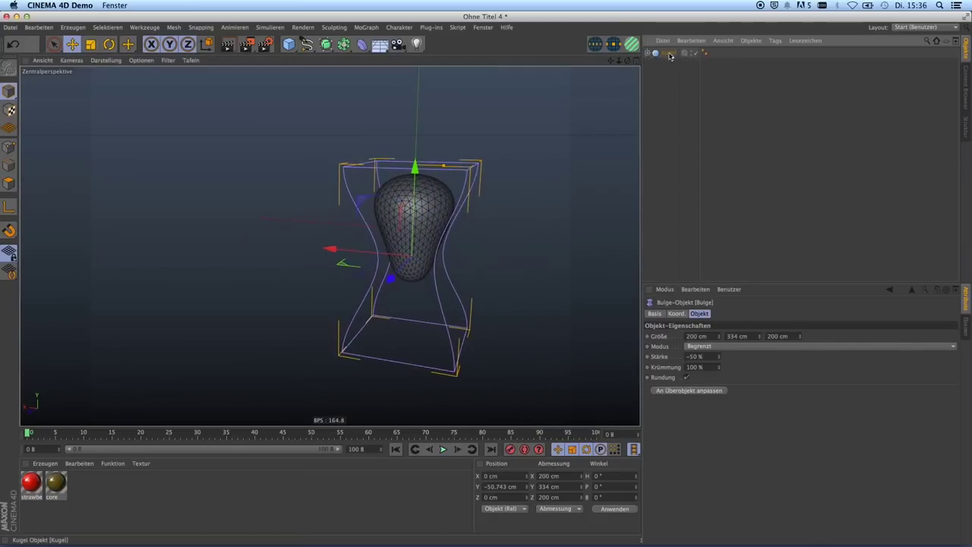
double_click(670, 53)
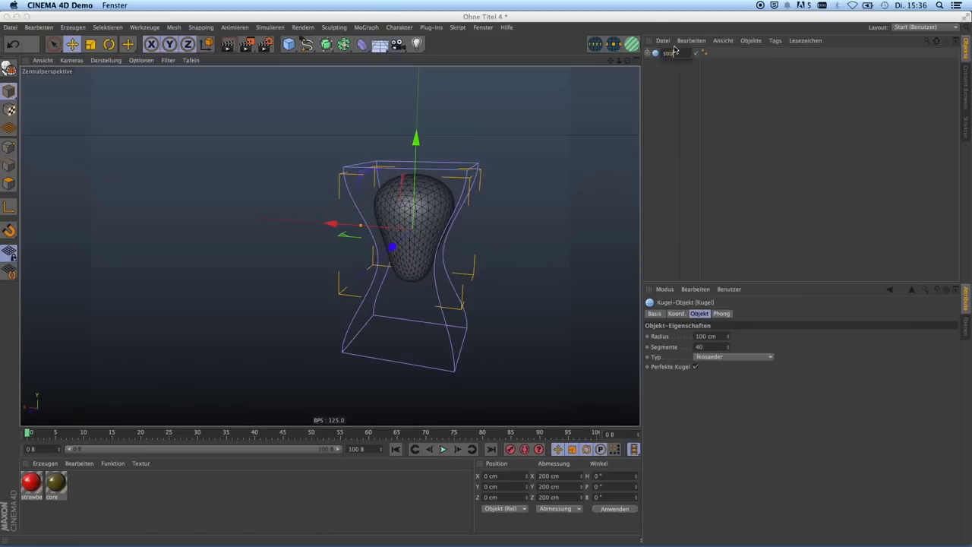
- Rename the sphere to strawberry, duplicate it as core, and copy the Bulge onto core
type("ry")
key("Return")
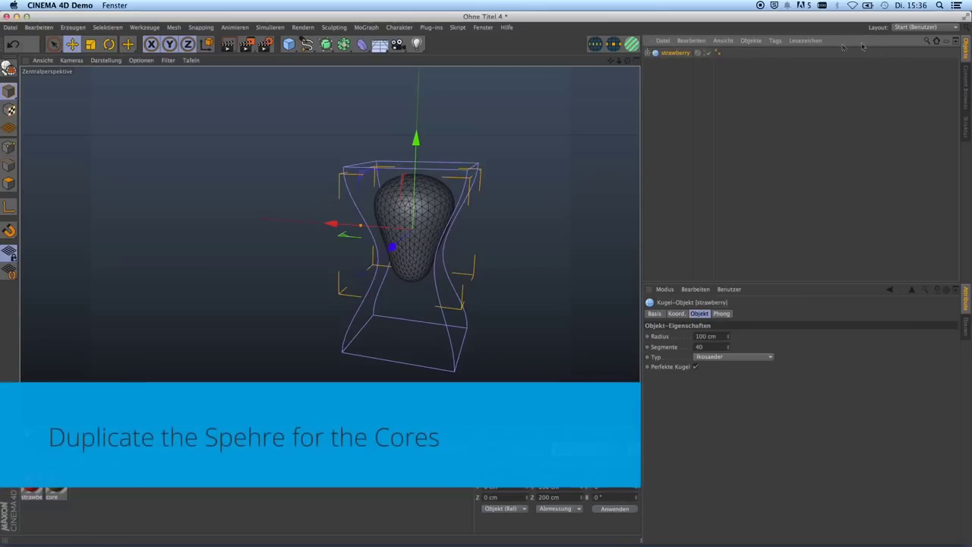
left_click_drag(668, 55, 672, 50, "ctrl")
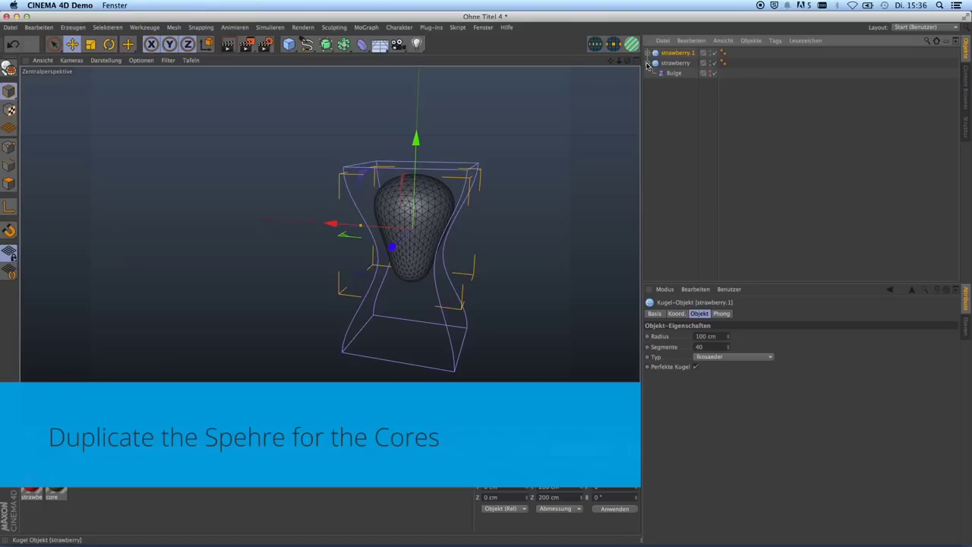
double_click(678, 52)
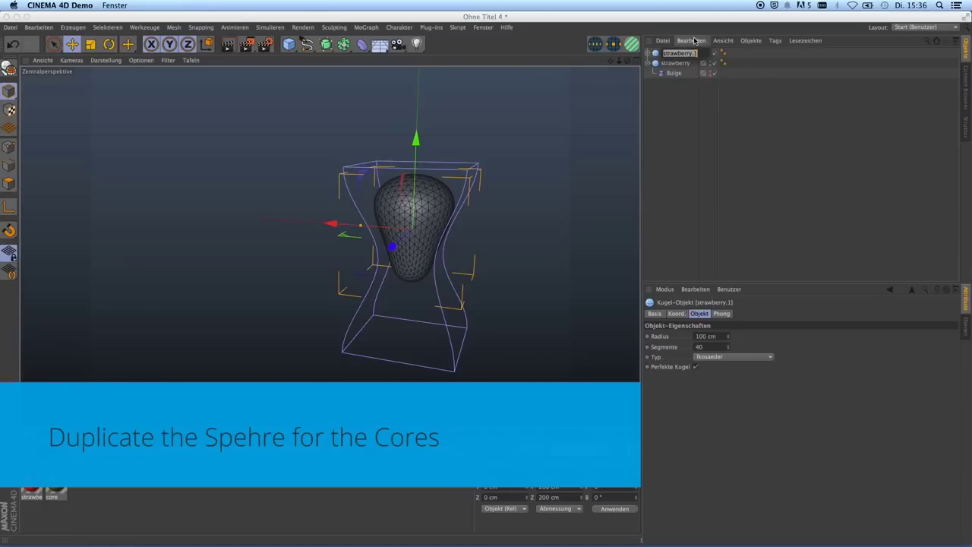
key("Return")
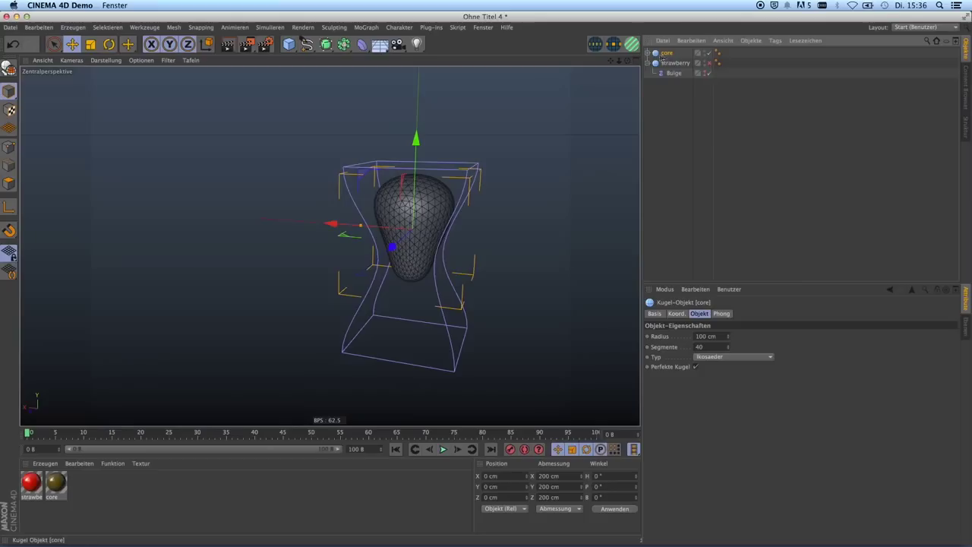
left_click_drag(663, 57, 667, 61, "ctrl")
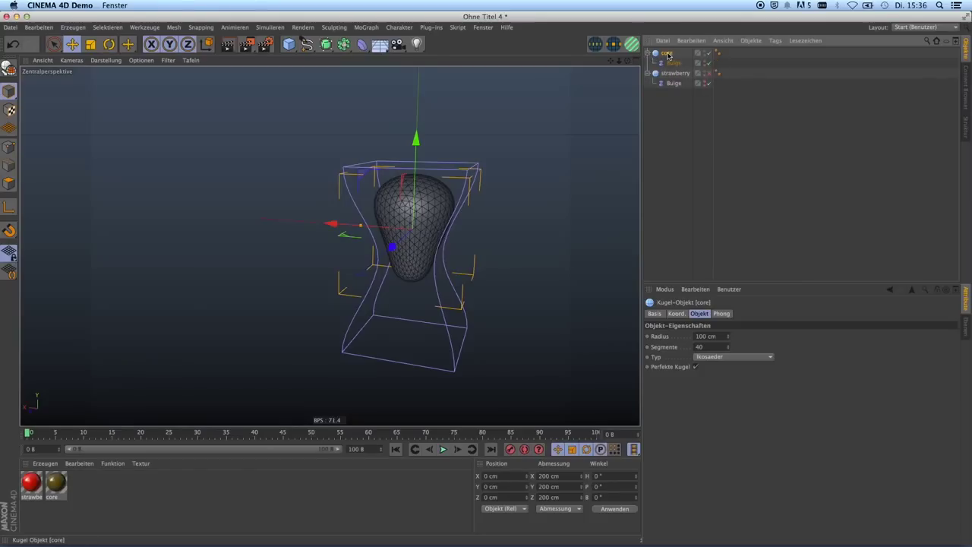
- Stretch the core's Bulge to 558 cm in Y and give the core 18 segments
left_click(673, 62)
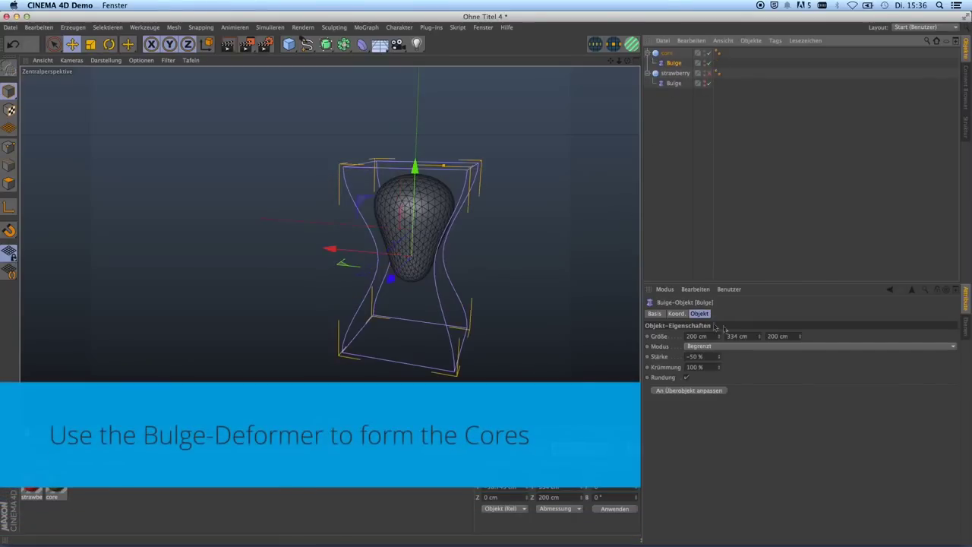
mouse_move(762, 338)
left_mouse_down()
mouse_move(753, 223)
mouse_move(750, 313)
left_mouse_up()
left_click(673, 54)
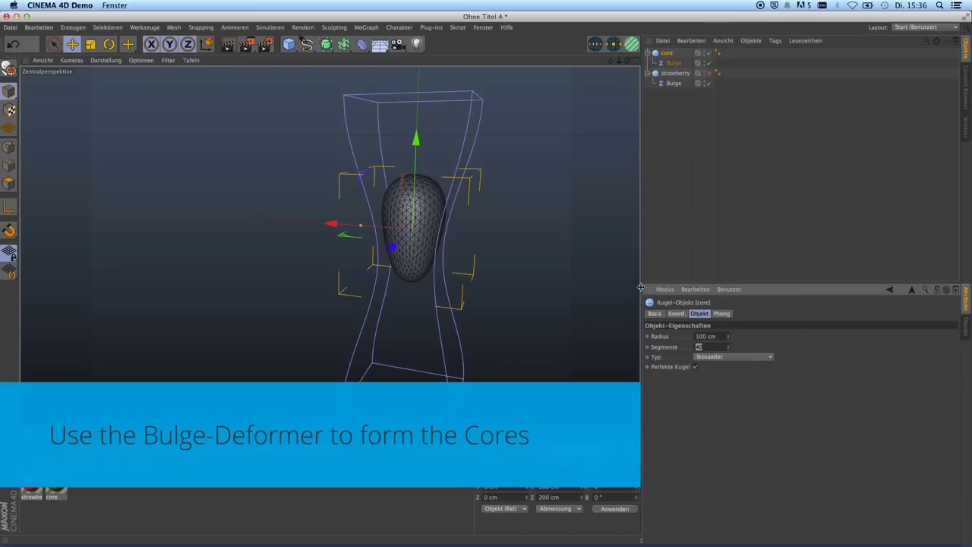
key("Return")
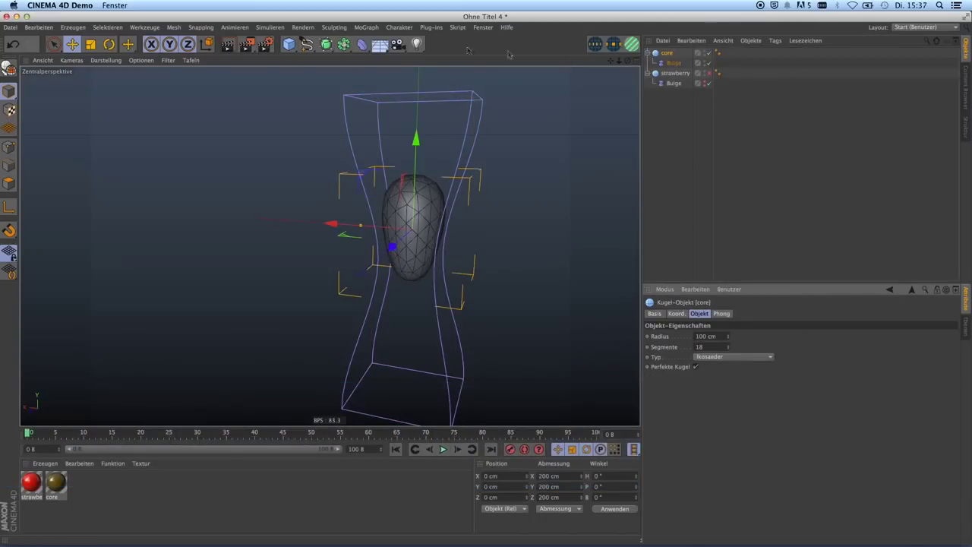
- Hide the core and its Bulge cage, and show the strawberry sphere again
left_click(708, 64)
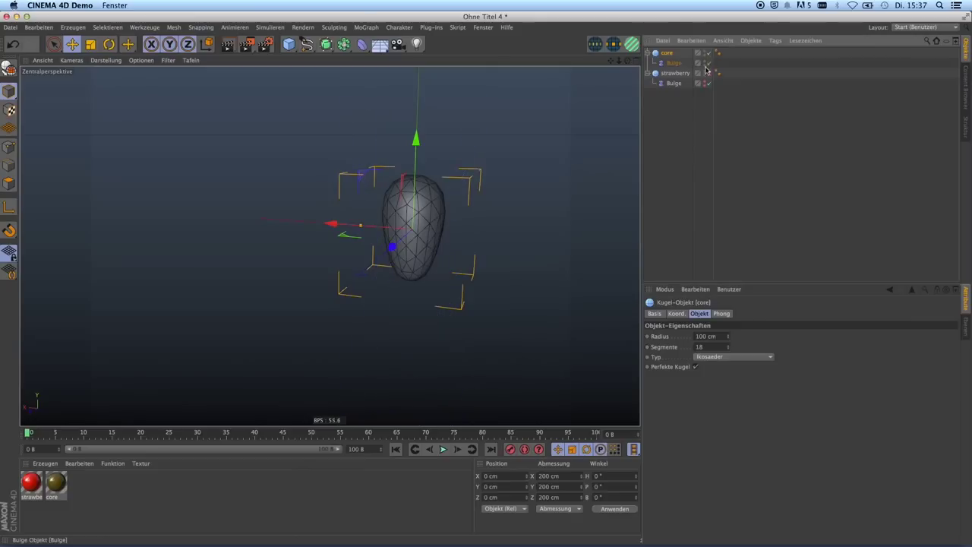
left_click(648, 54)
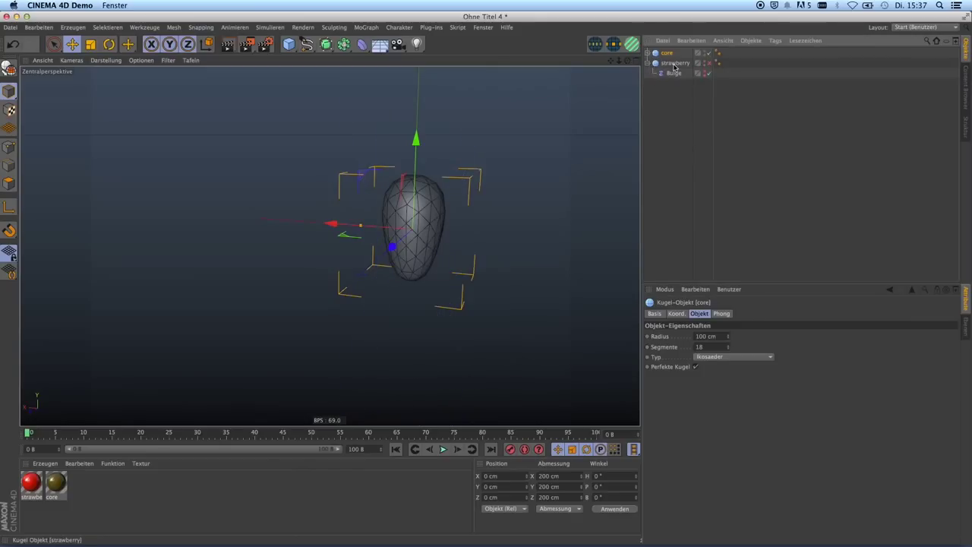
left_click(709, 65)
left_click(708, 68)
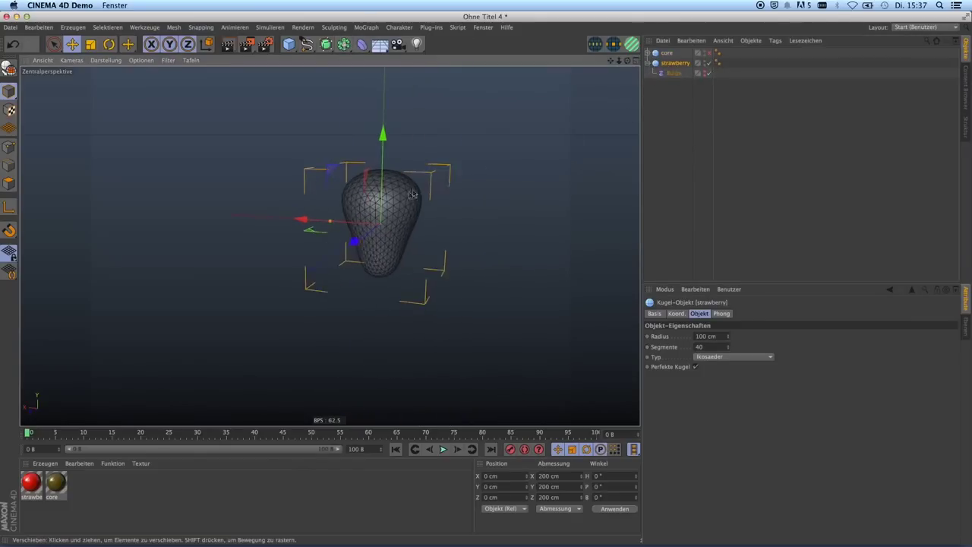
scroll(437, 187, "up", 5)
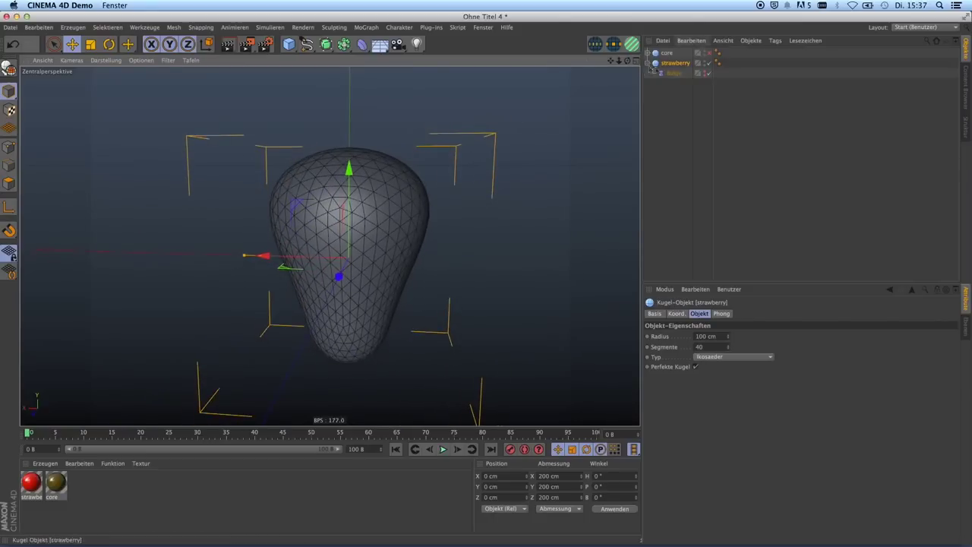
- Add a Random (Zufall) effector under the strawberry that deforms its points
left_click(380, 30)
mouse_move(375, 43)
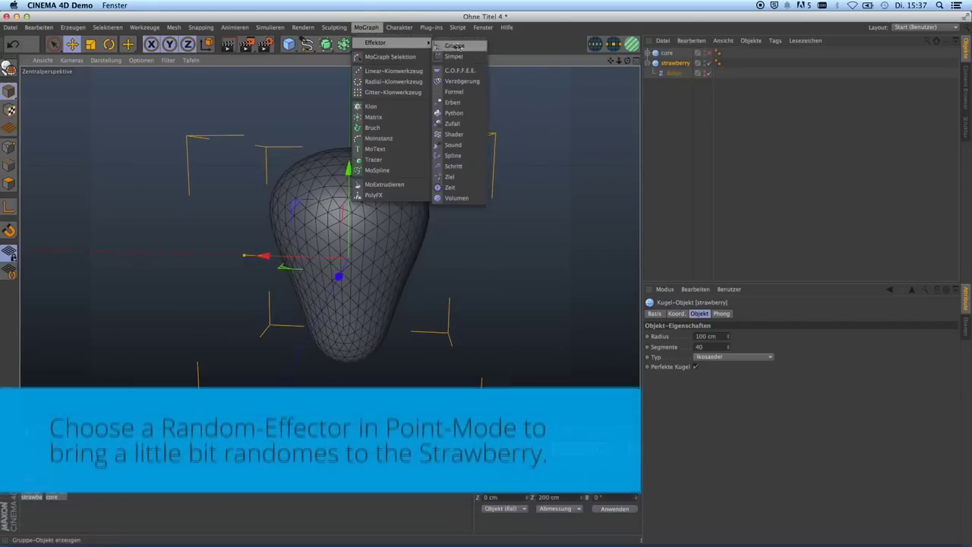
left_click(453, 123)
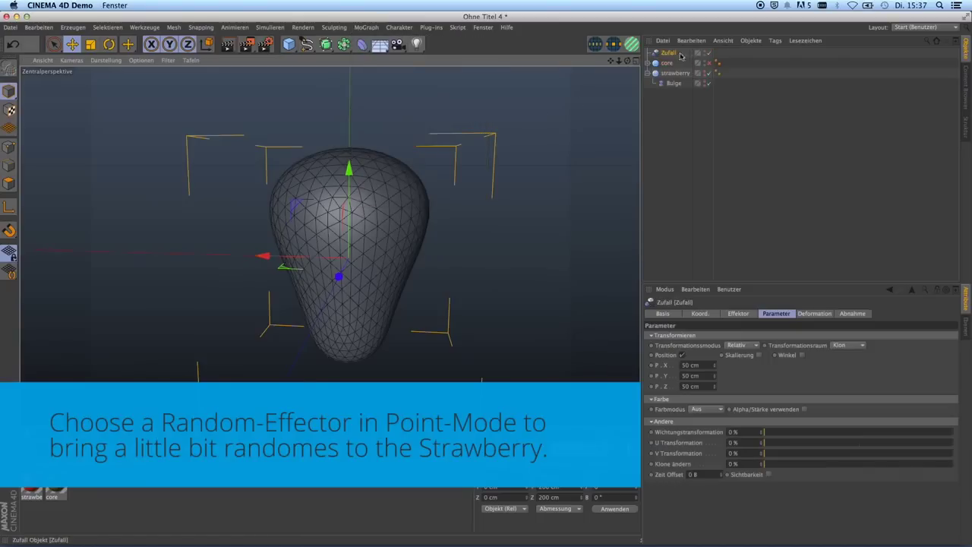
left_click_drag(674, 76, 679, 87)
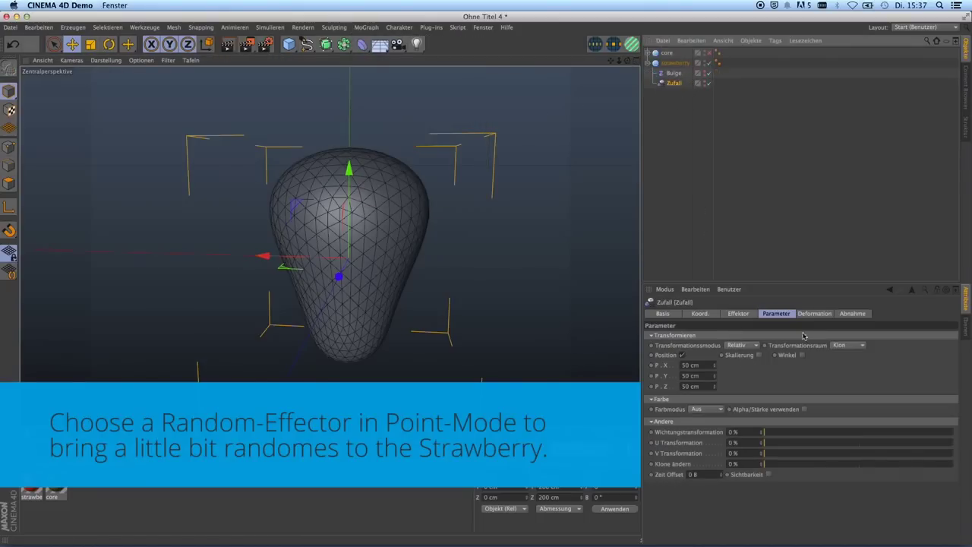
left_click(815, 313)
left_click(728, 335)
left_click(739, 352)
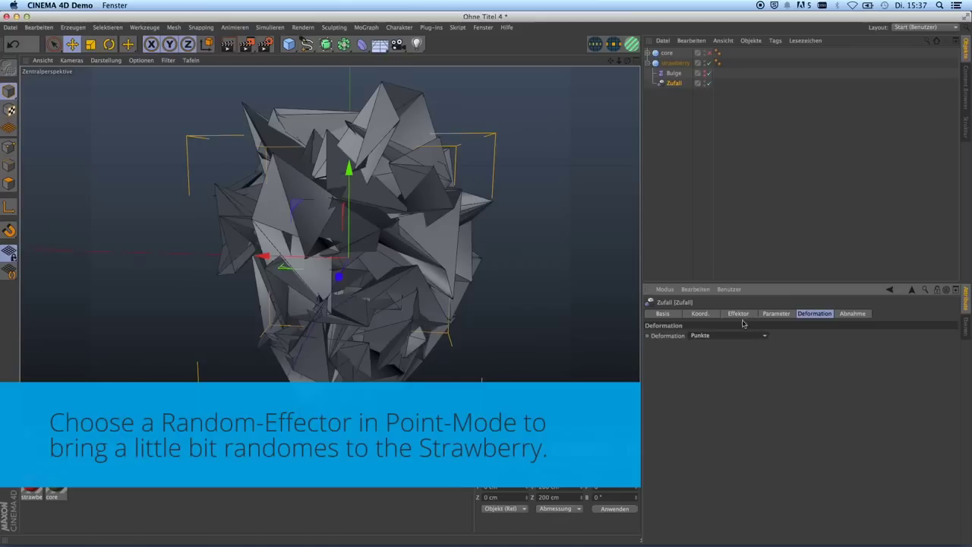
- Set the effector's position offset to 30 cm on X, Y and Z
left_click(776, 313)
left_click(697, 365)
type("30")
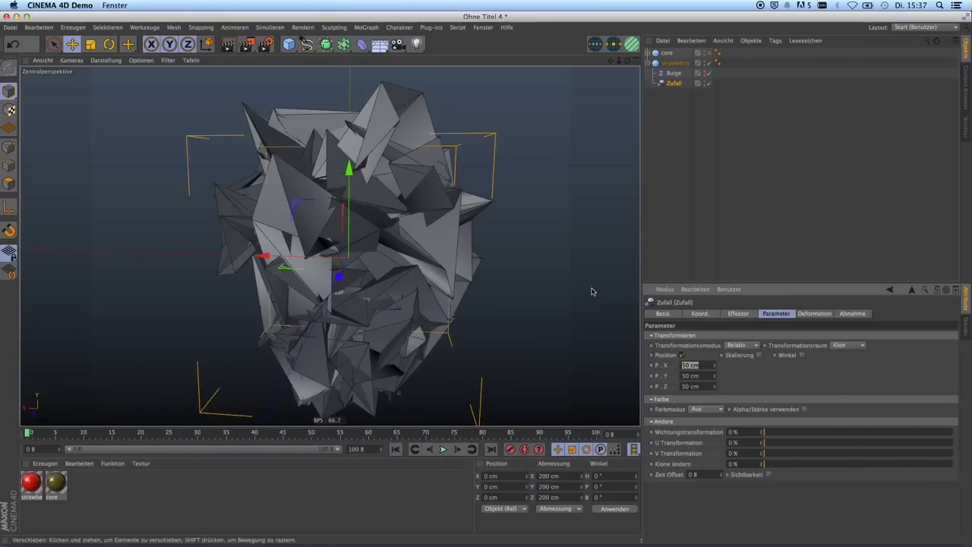
key("Tab")
type("30")
key("Tab")
type("30")
key("Return")
- Switch the random mode to Noise with 0 % animation speed, 30 % size and 15 % strength
left_click(738, 313)
left_click(710, 370)
left_click(716, 401)
left_click(753, 406)
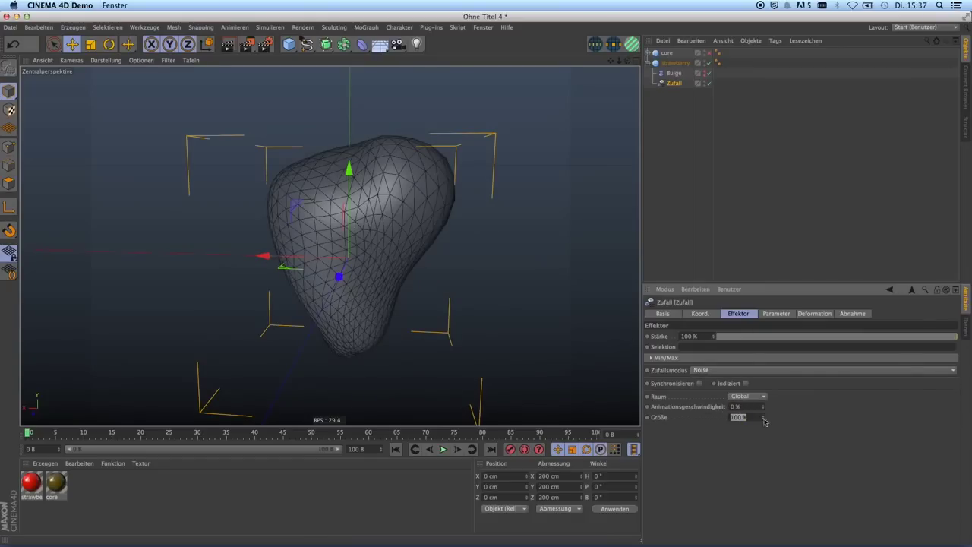
left_click_drag(764, 417, 749, 454)
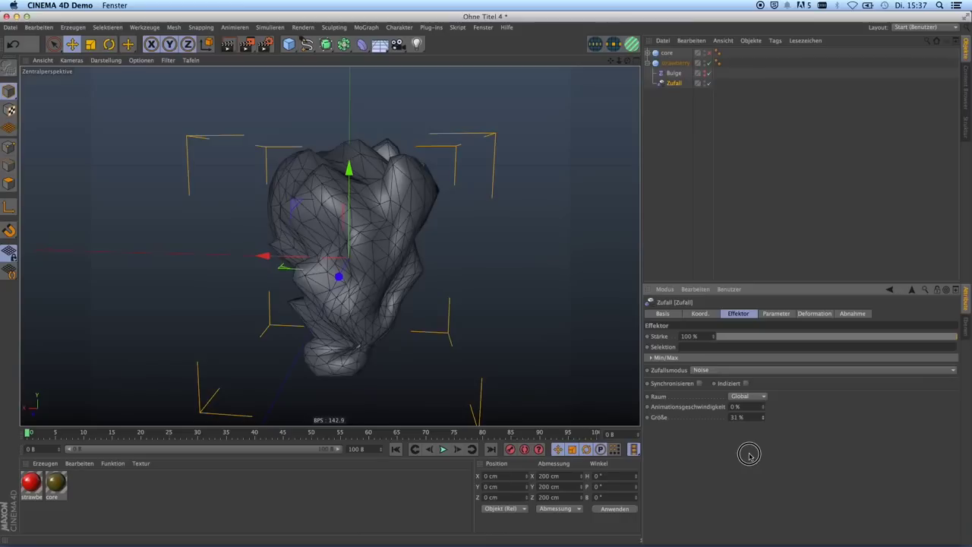
left_click_drag(878, 337, 735, 338)
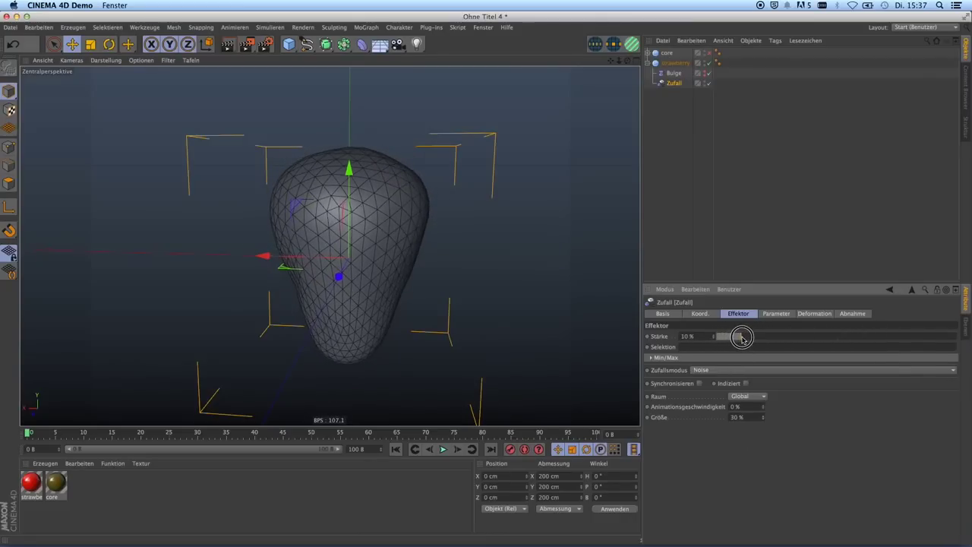
mouse_move(405, 215)
left_mouse_down("alt")
mouse_move(202, 276)
mouse_move(288, 210)
mouse_move(492, 184)
mouse_move(547, 190)
left_mouse_up("alt")
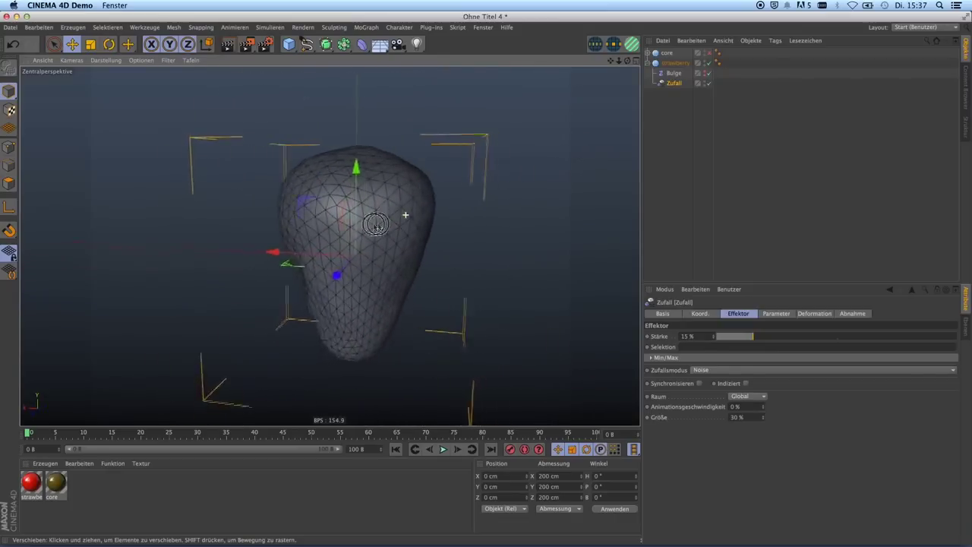
left_click(648, 63)
left_click(678, 64)
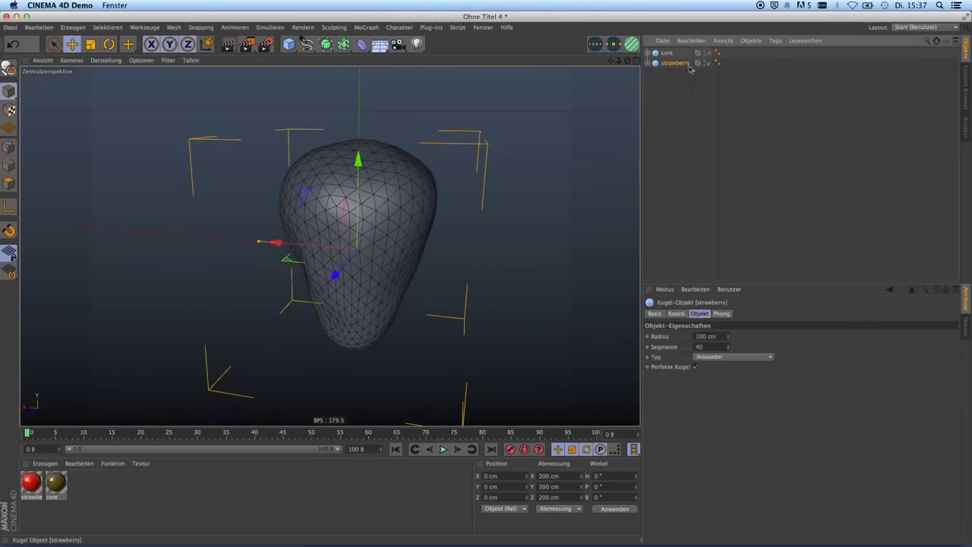
- Bake the deformed strawberry into a polygon object and delete the original
right_click(681, 66)
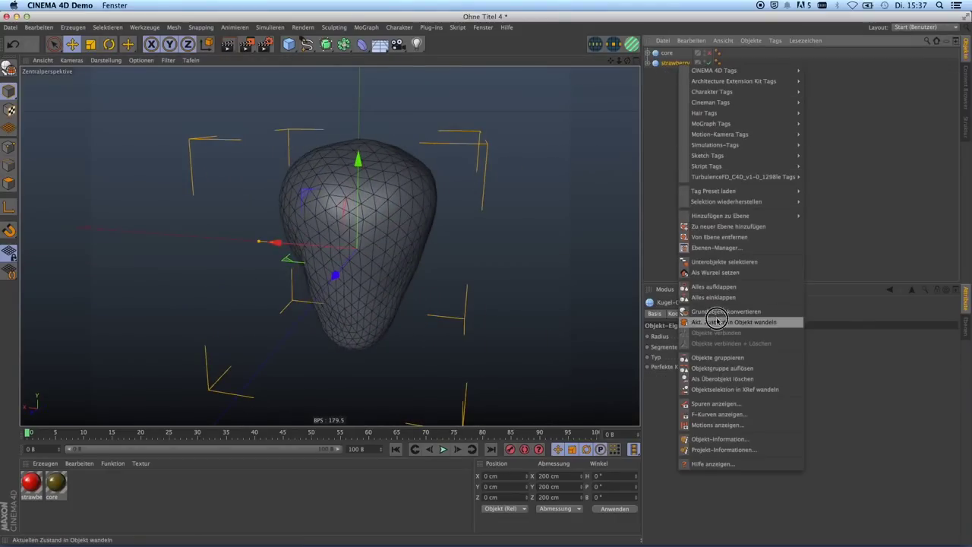
left_click(718, 322)
key("Delete")
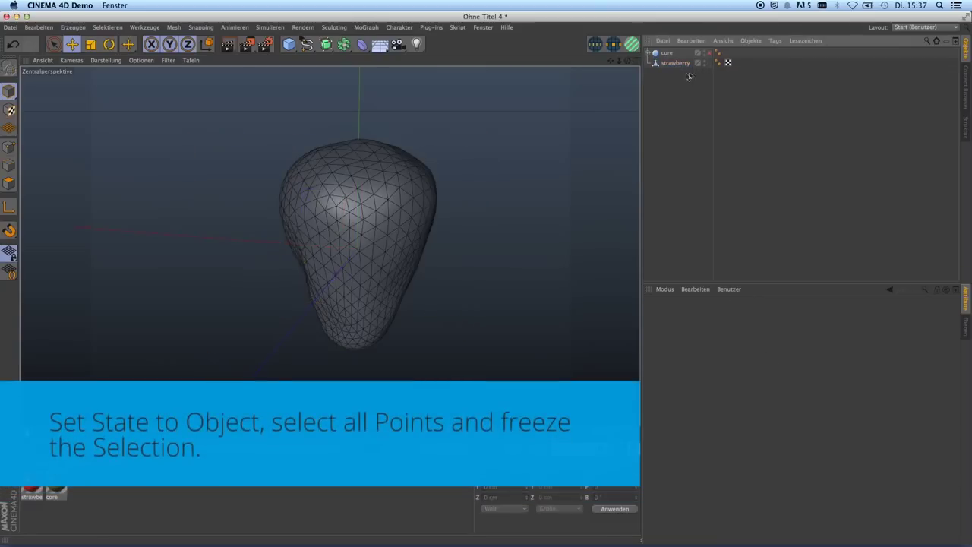
left_click(670, 64)
- Select all 642 points and freeze them as a stored point selection
left_click(9, 146)
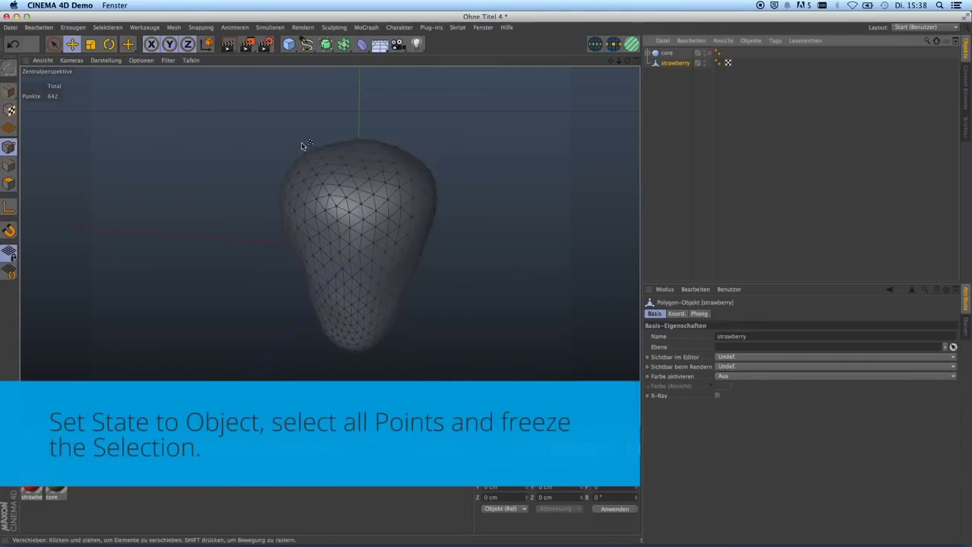
key("ctrl+a")
left_click(107, 27)
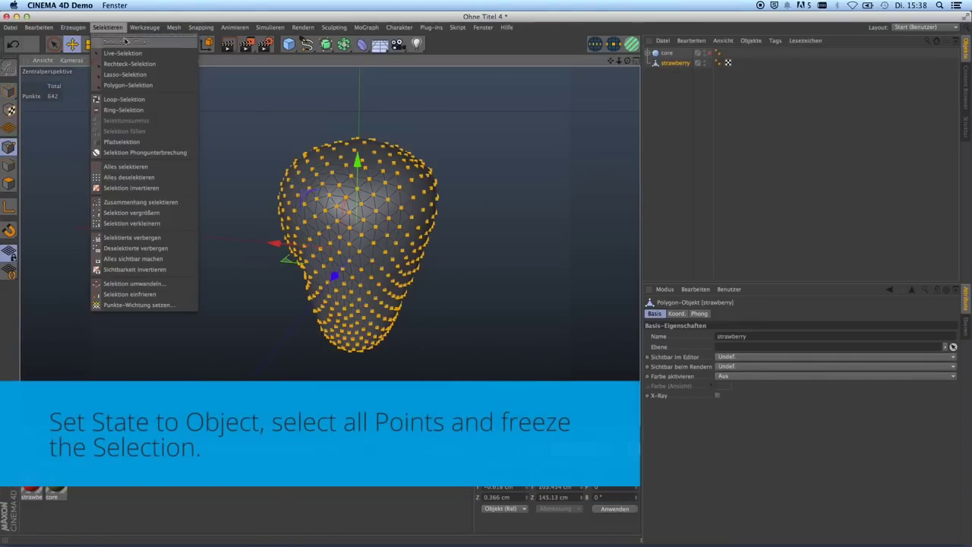
left_click(149, 294)
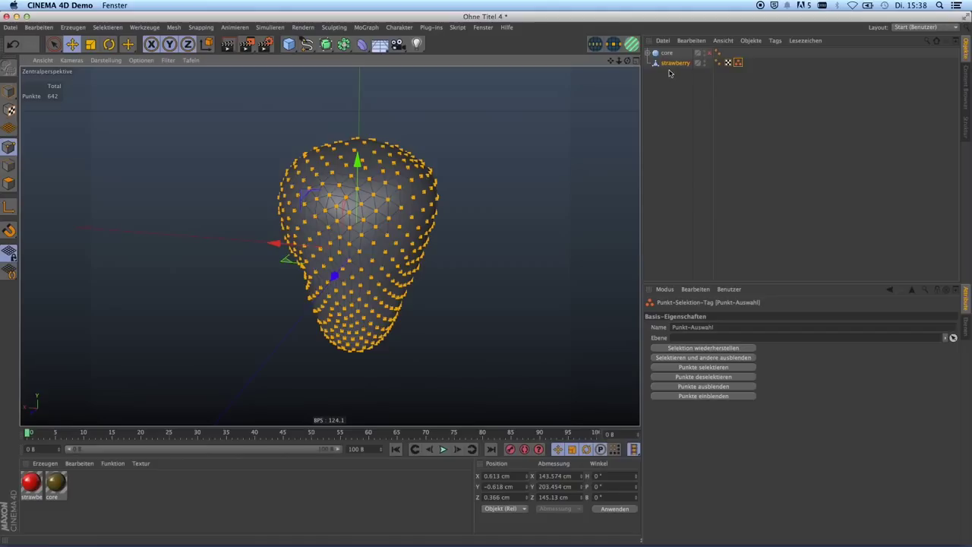
left_click(9, 91)
left_click(325, 44, "alt")
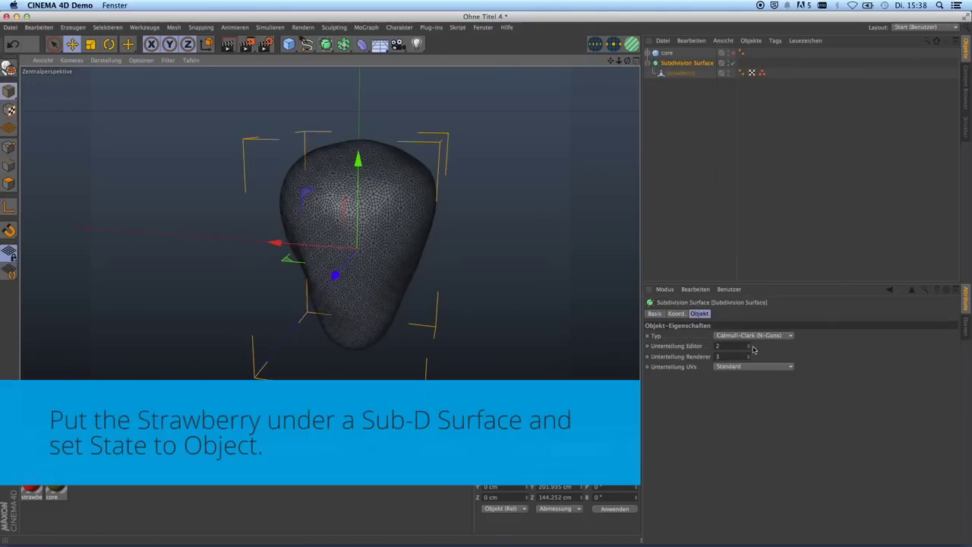
- Raise editor subdivision to 3, bake the Subdivision Surface to one polygon object, and delete the original
left_click(750, 344)
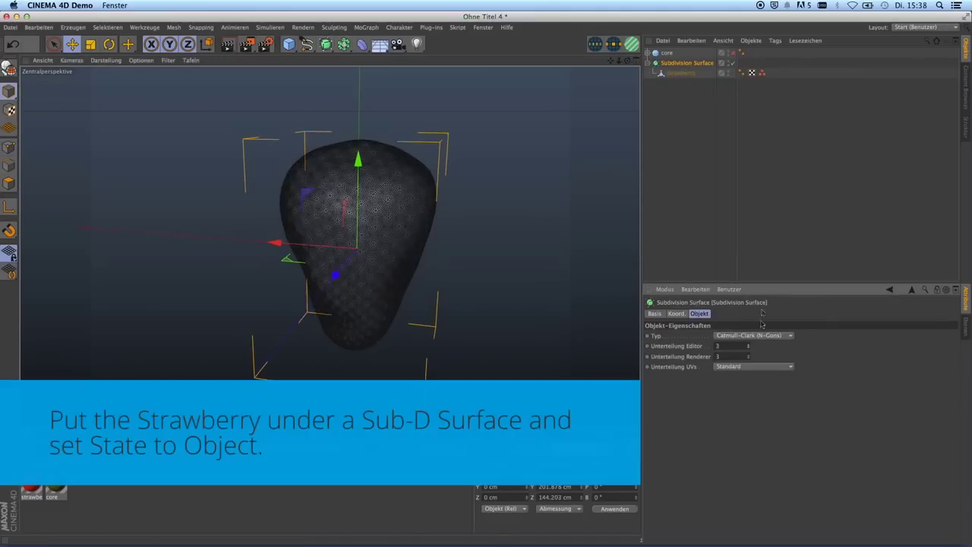
right_click(704, 64)
left_click(741, 319)
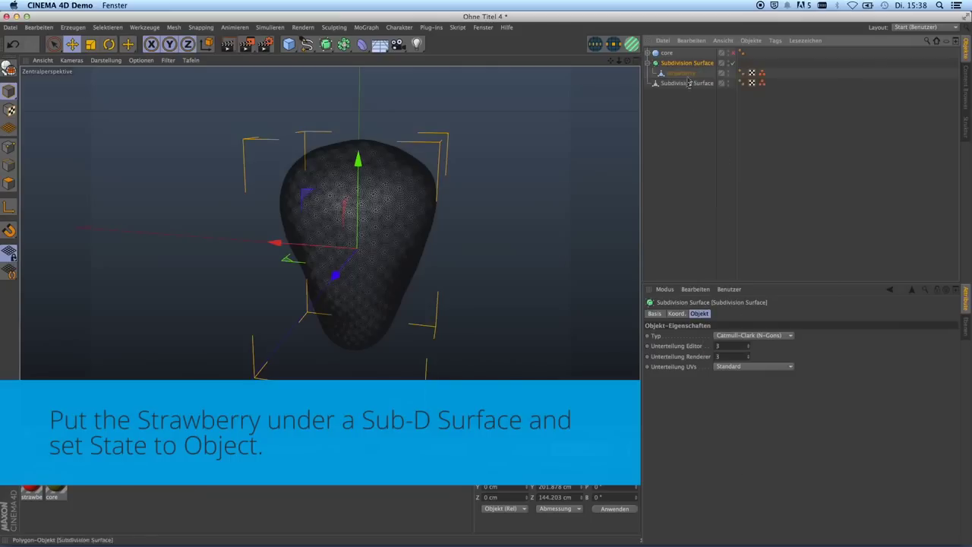
key("Delete")
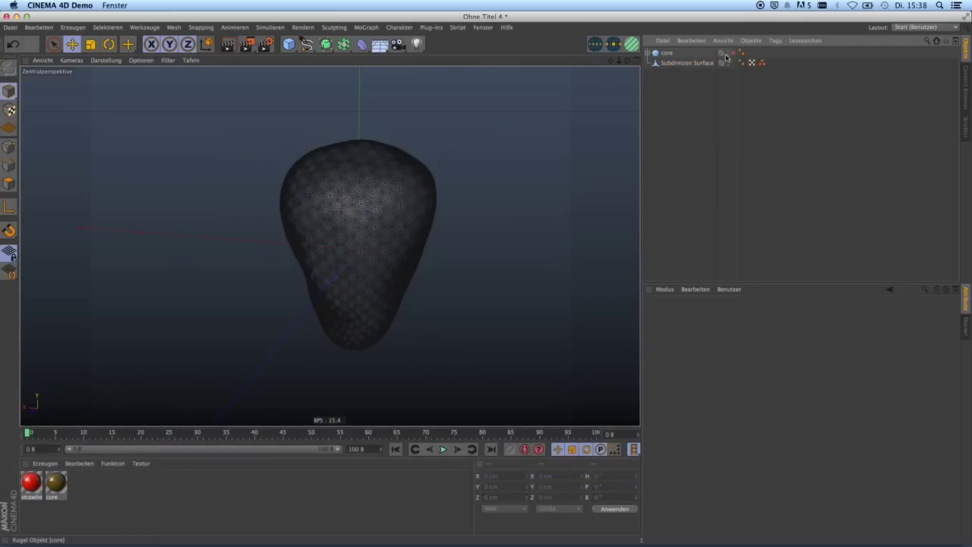
left_click(367, 27)
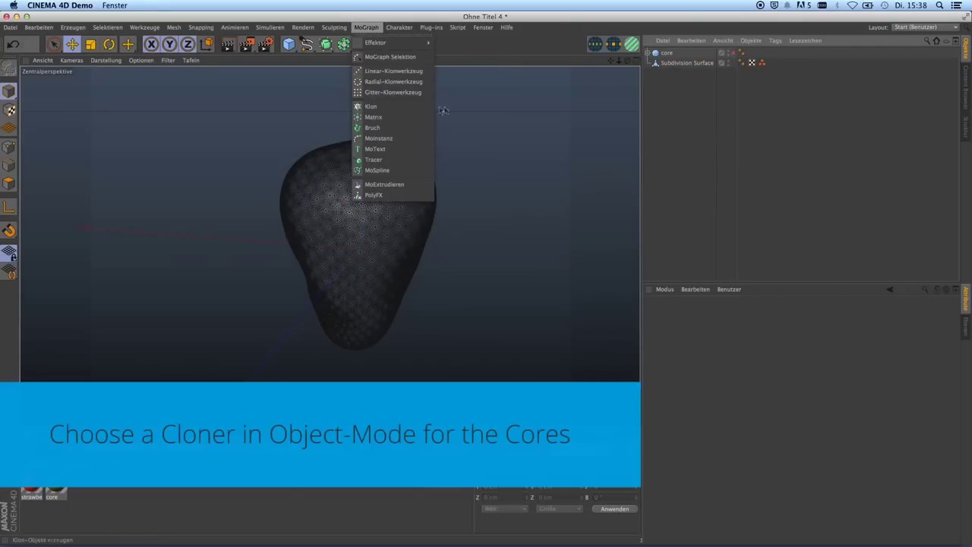
- Create a Cloner in Object mode distributing over the Subdivision Surface
left_click(402, 108)
left_click(729, 335)
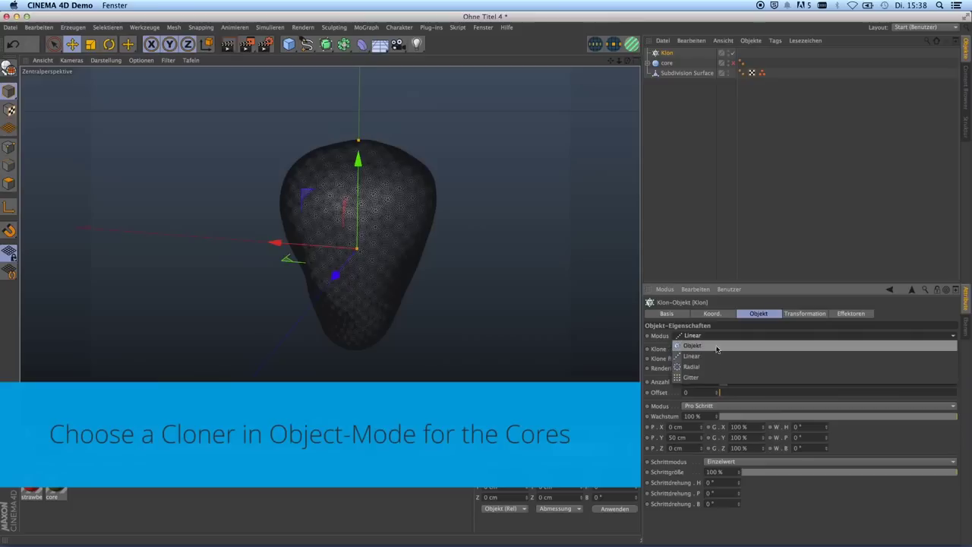
left_click(725, 346)
left_click_drag(673, 73, 725, 381)
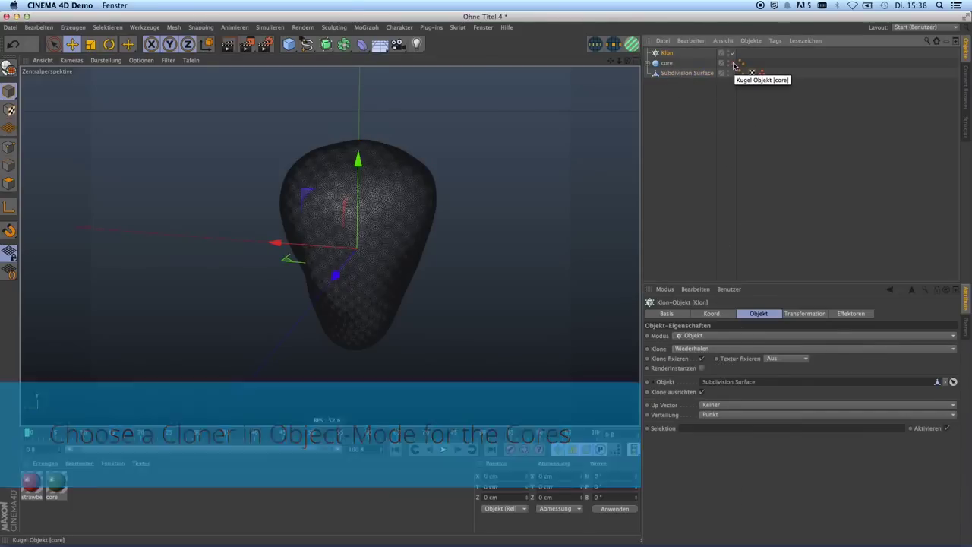
- Limit clones to the Punkt-Auswahl selection, orient them Y+ up, and shrink the core seeds to 4.2 cm
left_click(668, 62)
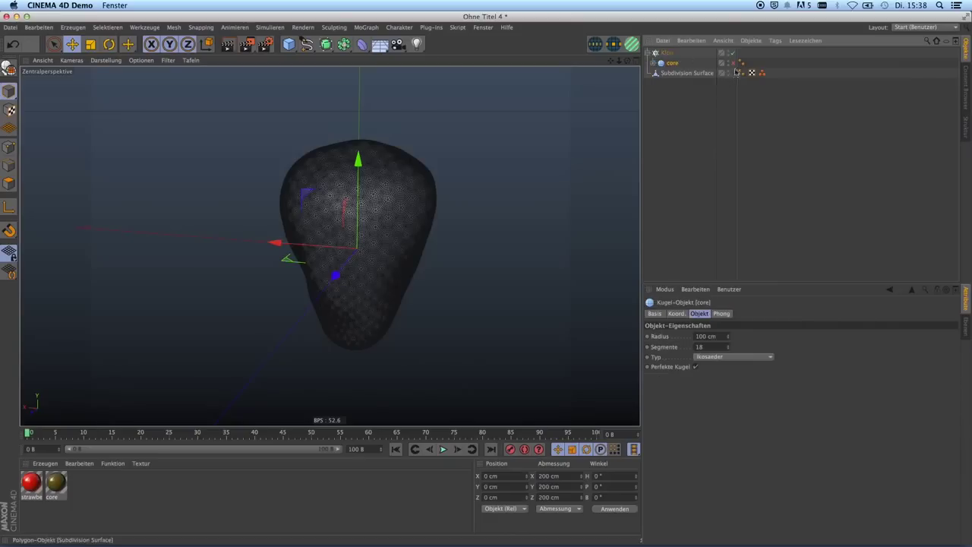
left_click(653, 63)
left_click(667, 53)
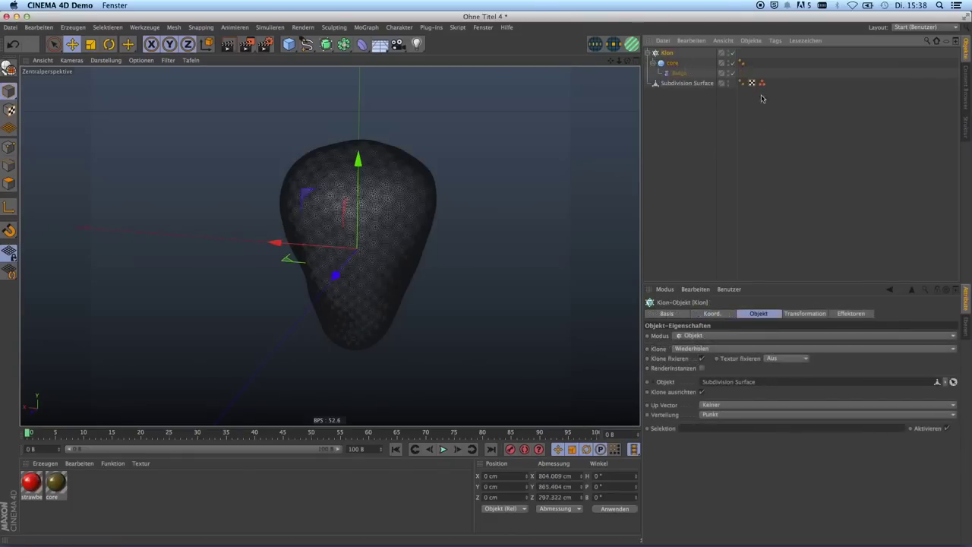
left_click_drag(741, 62, 733, 430)
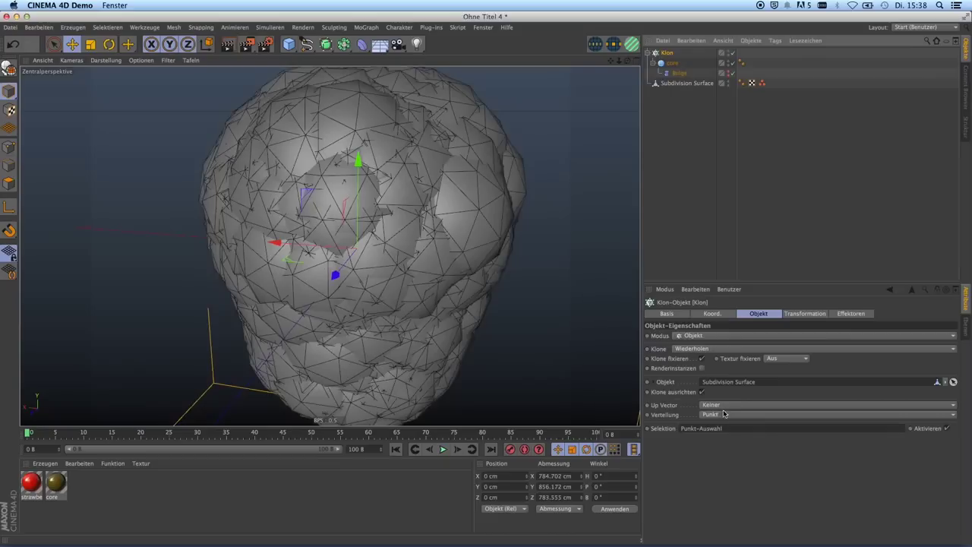
left_click(719, 407)
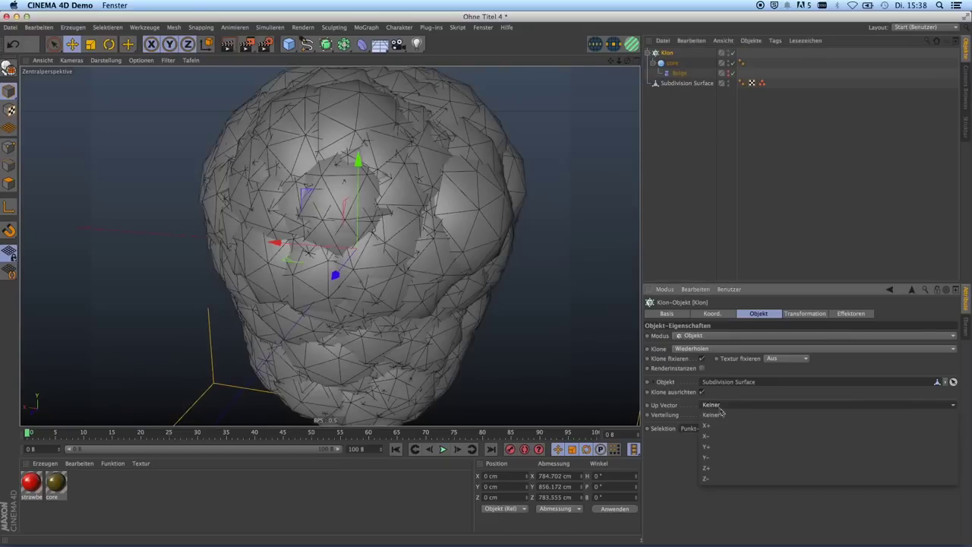
left_click(719, 450)
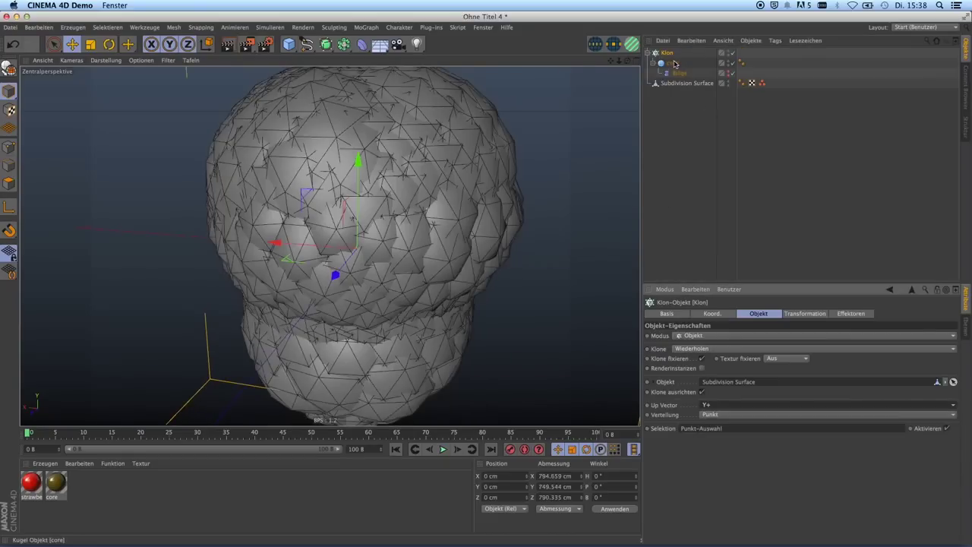
left_click(675, 63)
key("t")
mouse_move(551, 96)
left_mouse_down()
mouse_move(138, 190)
mouse_move(152, 186)
left_mouse_up()
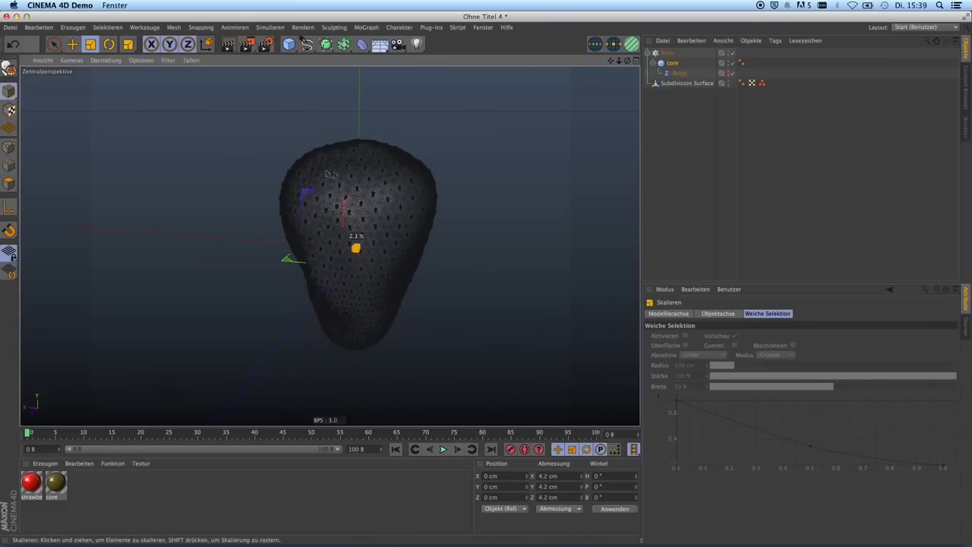
- Apply the red strawberry material to the Subdivision Surface
scroll(496, 144, "up", 5)
mouse_move(502, 142)
left_mouse_down("alt")
mouse_move(486, 148)
mouse_move(532, 129)
left_mouse_up("alt")
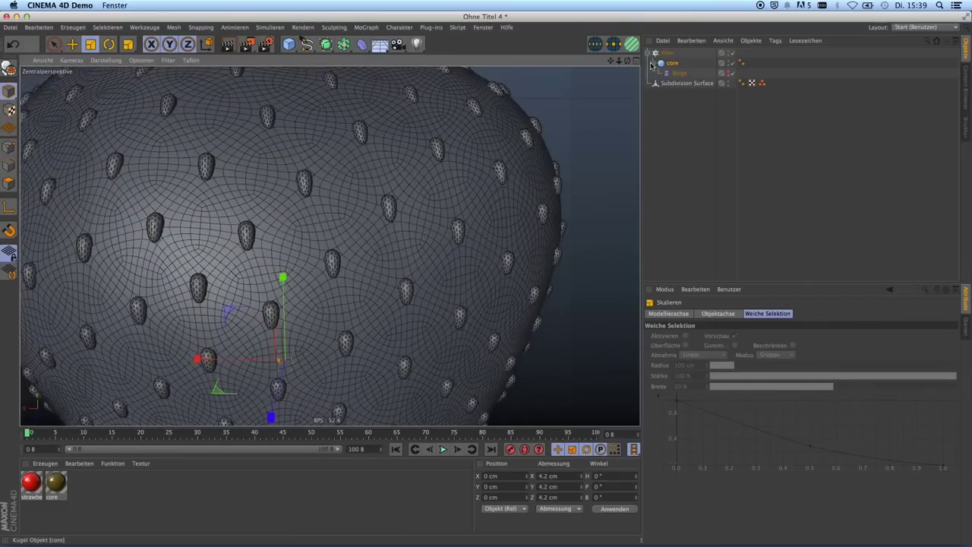
left_click_drag(651, 65, 672, 63)
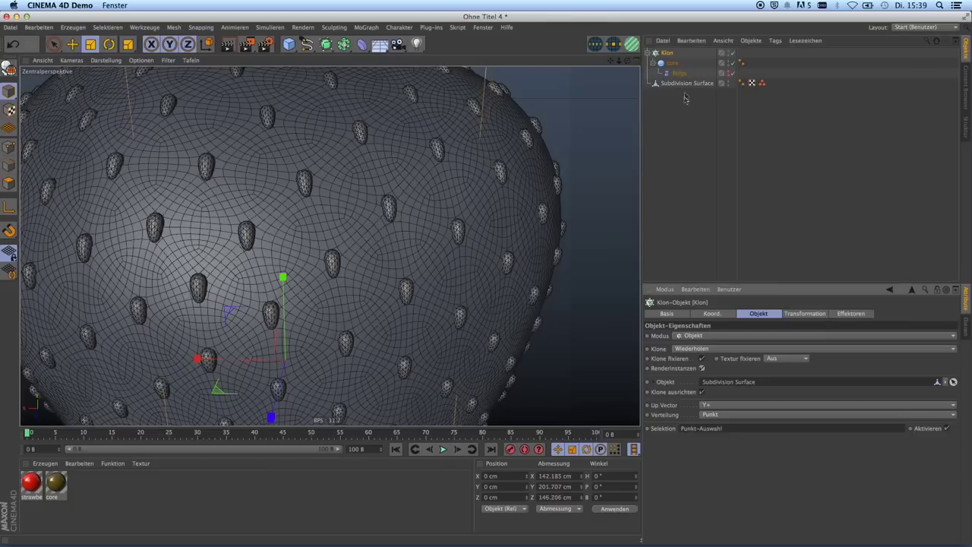
left_click(650, 54)
left_click(669, 76)
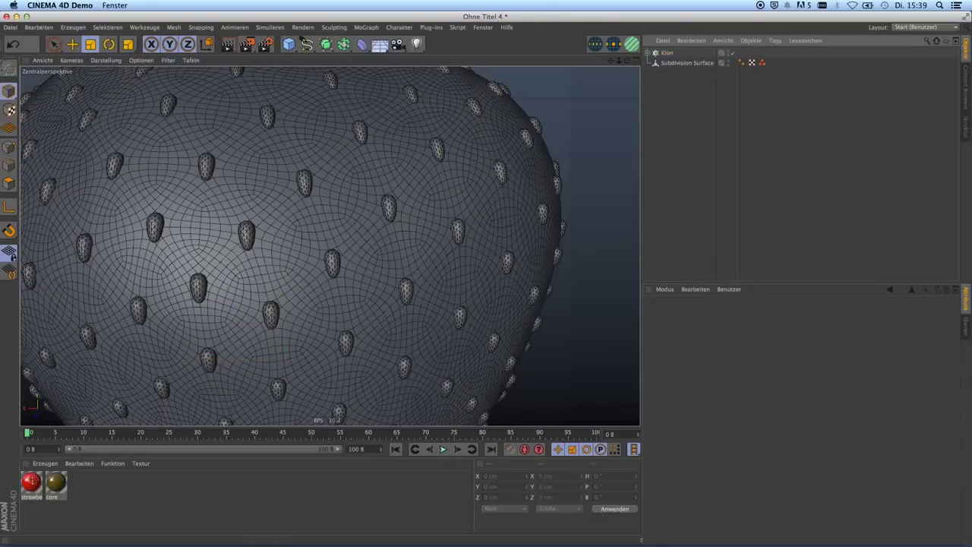
left_click_drag(684, 63, 678, 65)
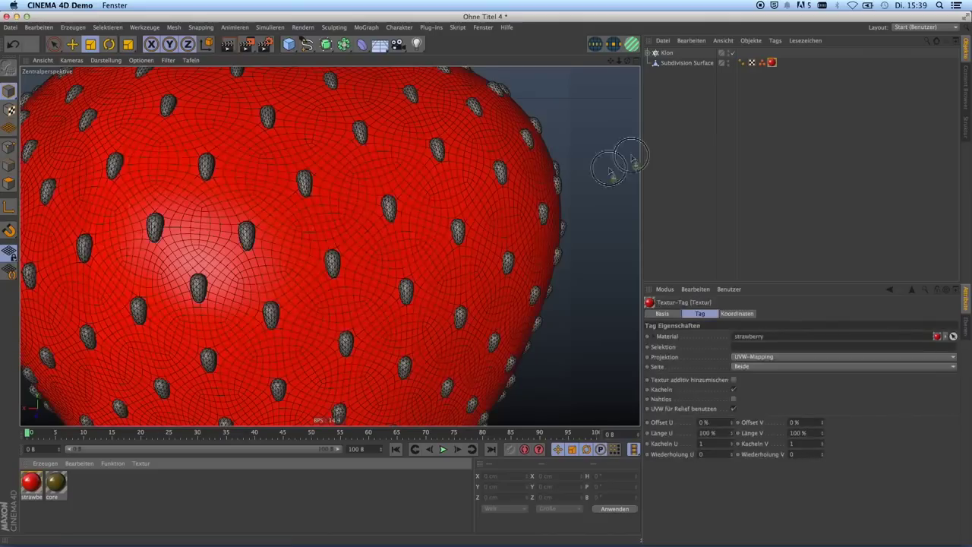
- Adjust the viewport Darstellung options and select the strawberry's Punkt-Auswahl tag
left_click(680, 103)
left_click(105, 60)
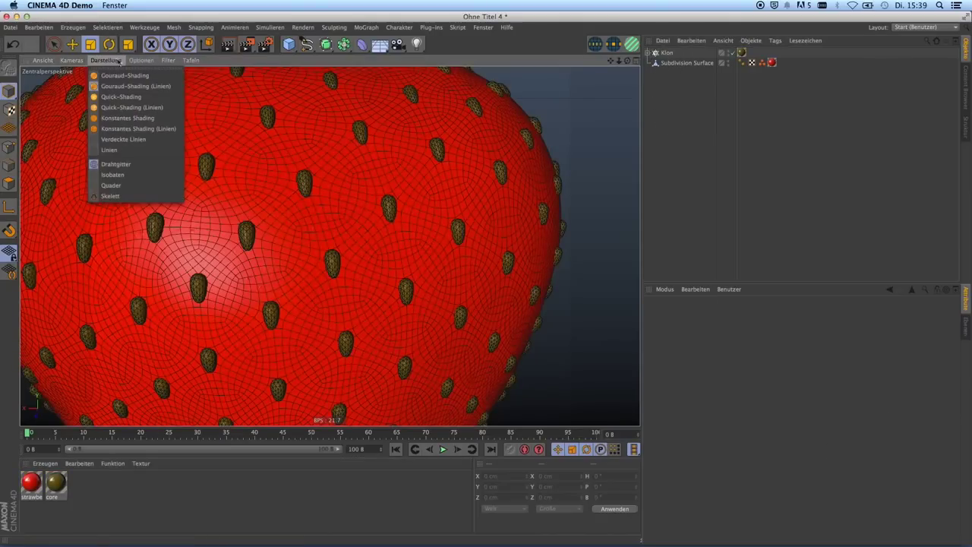
left_click(141, 63)
mouse_move(456, 190)
left_mouse_down("alt")
mouse_move(471, 189)
mouse_move(454, 193)
left_mouse_up("alt")
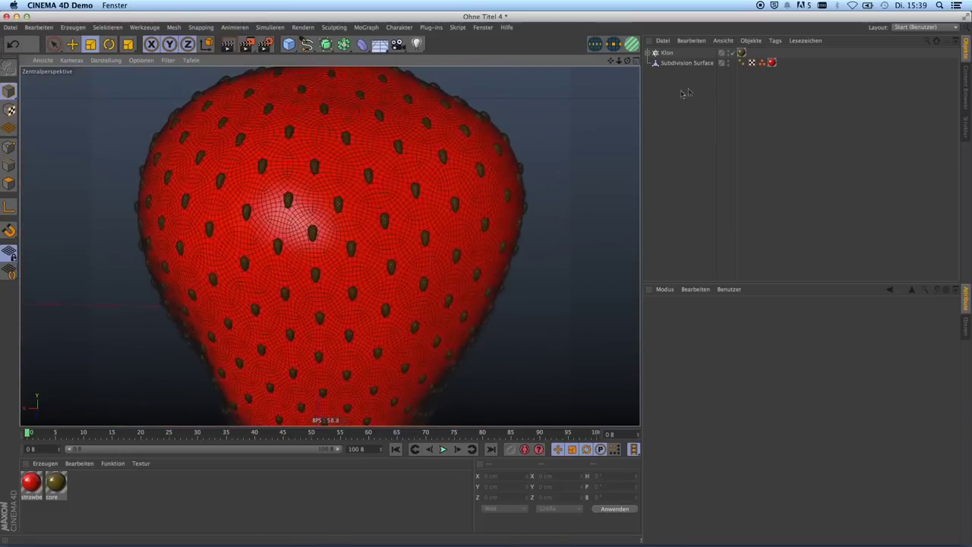
left_click(762, 63)
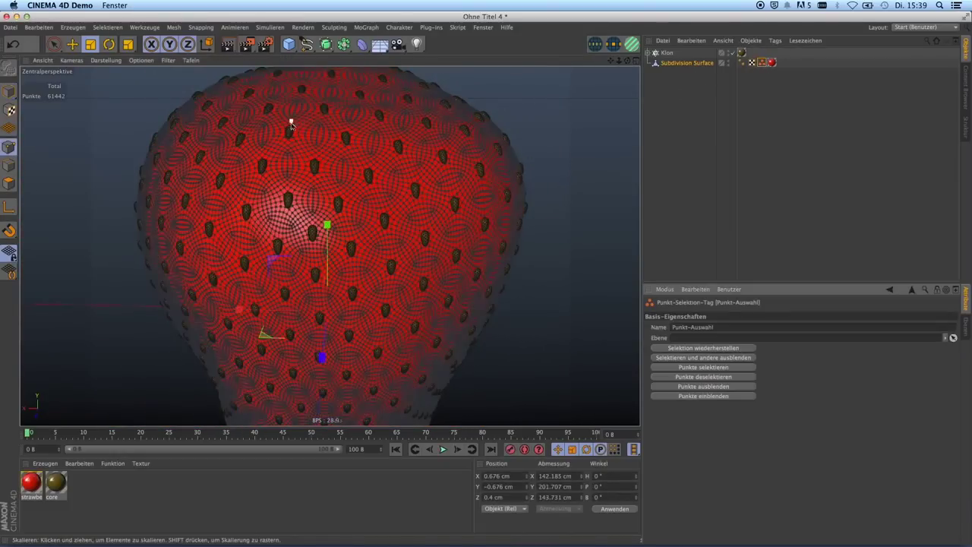
- In point mode with the Scale tool, enable Linear soft selection with a 5 cm radius
left_click(7, 149)
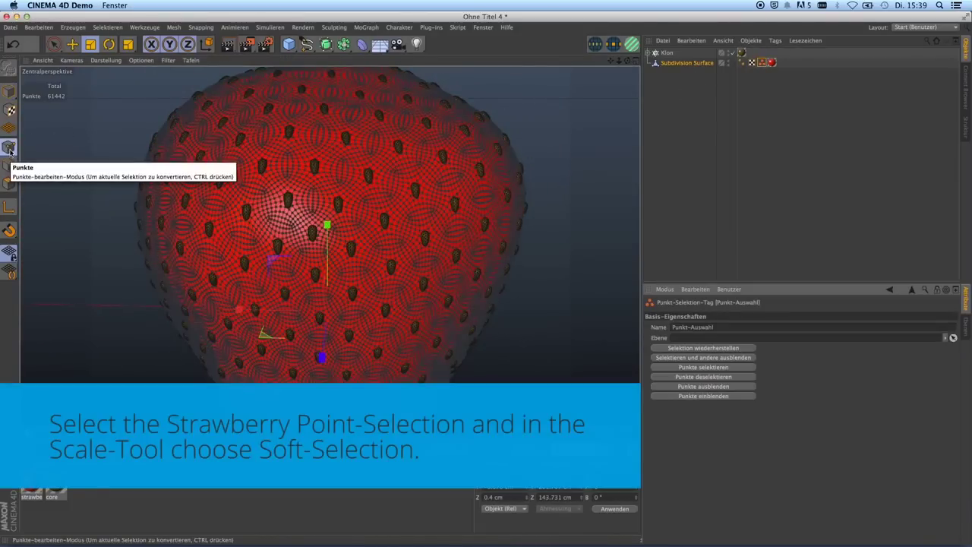
left_click(91, 44)
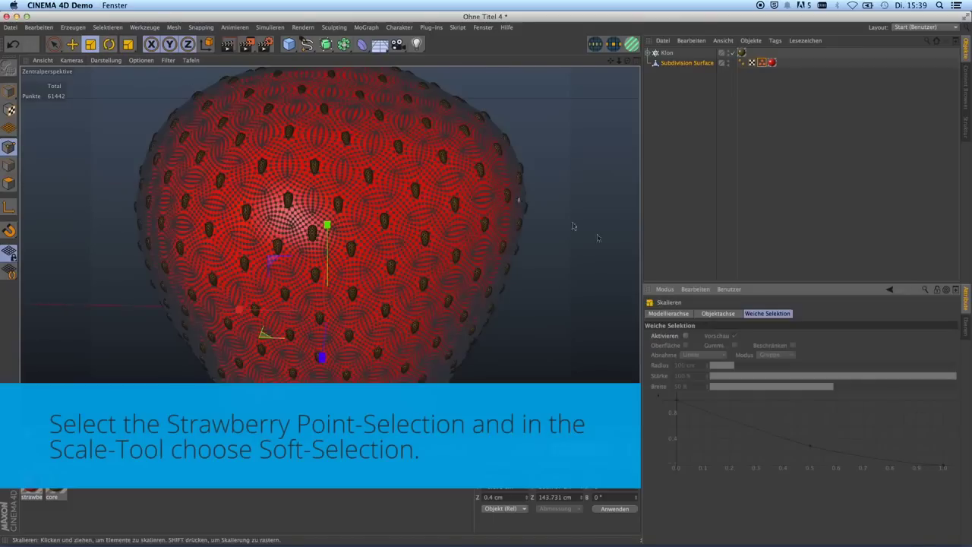
left_click(686, 335)
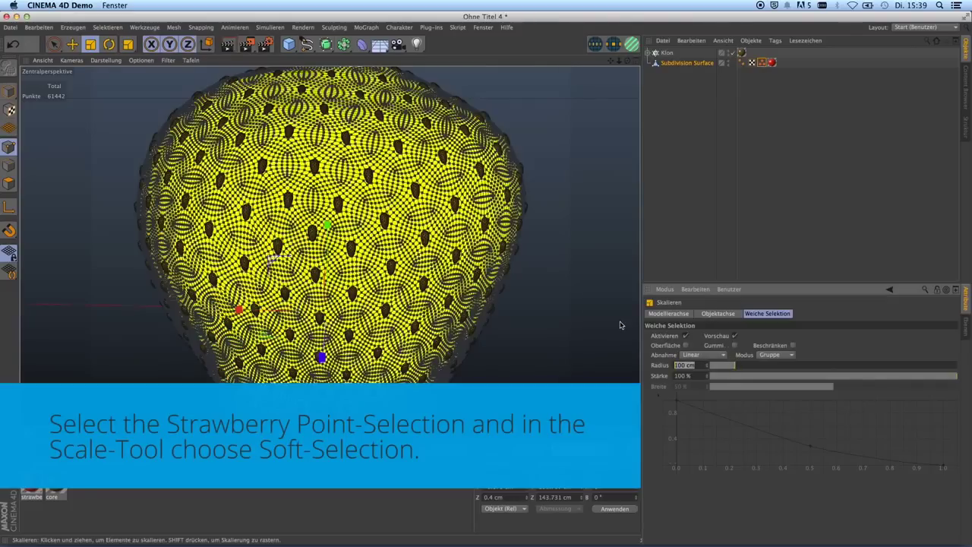
left_click(691, 365)
type("15")
left_click(723, 354)
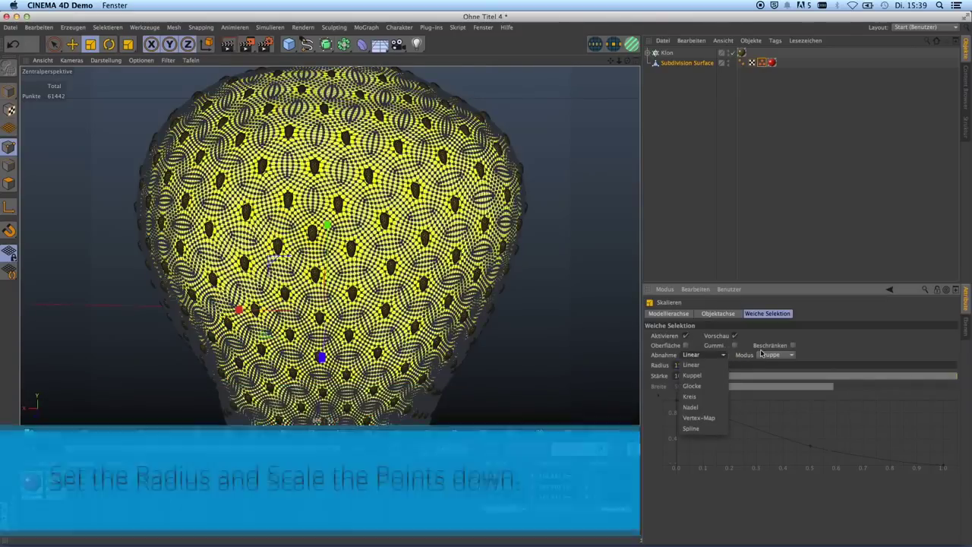
type("15")
key("Return")
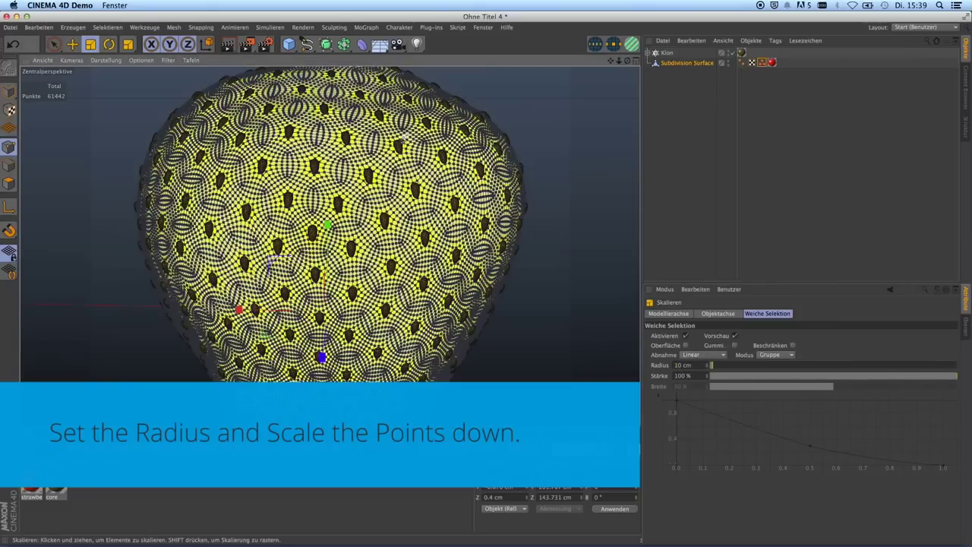
scroll(433, 146, "up", 5)
scroll(448, 140, "up", 2)
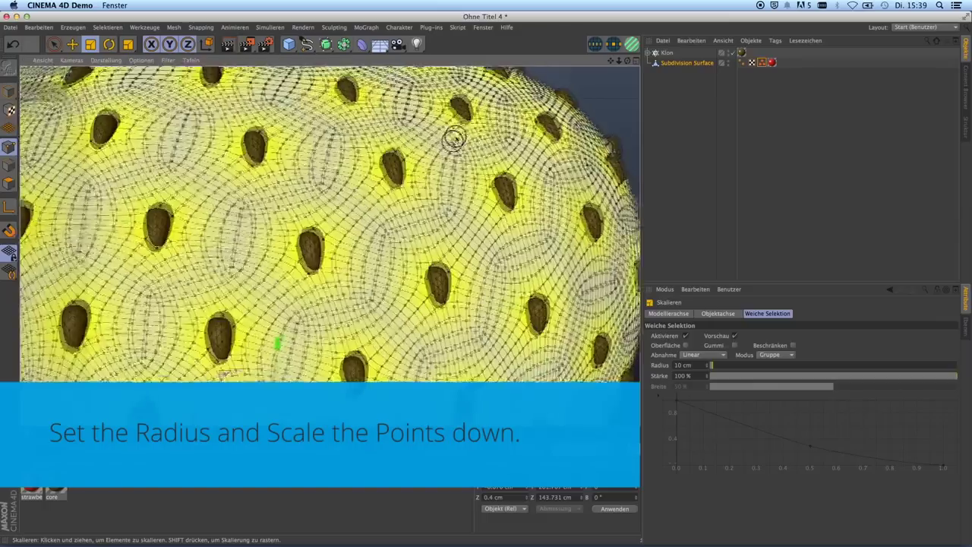
scroll(454, 139, "up", 3)
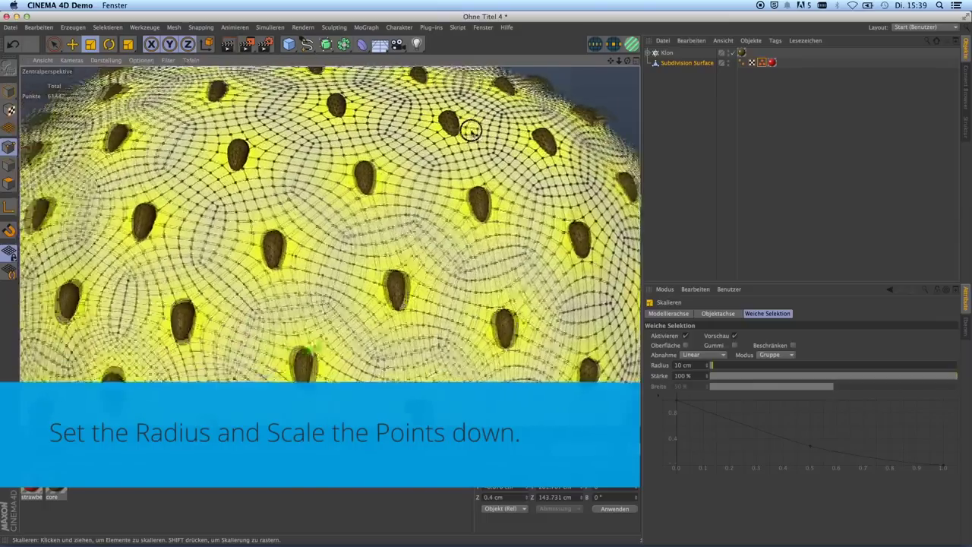
scroll(466, 130, "up", 3)
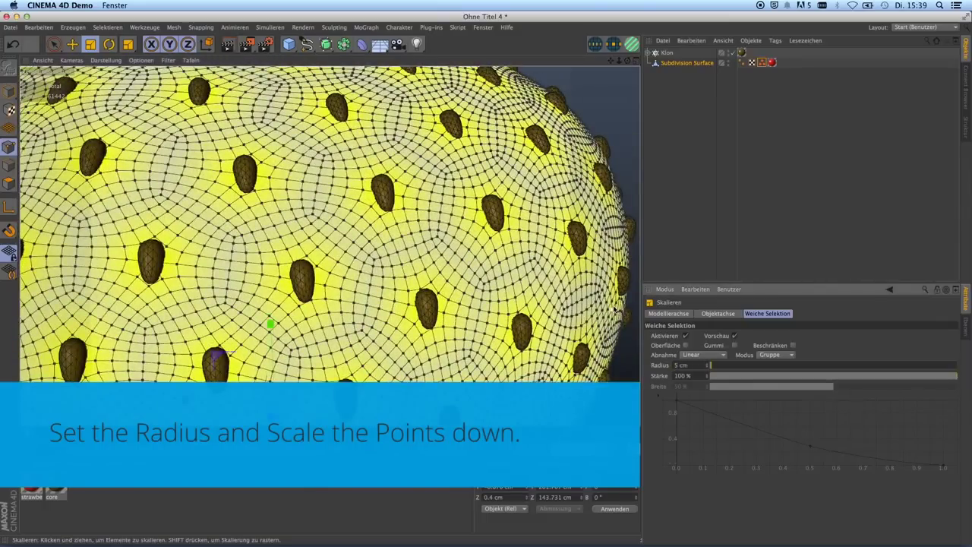
double_click(681, 366)
type("7")
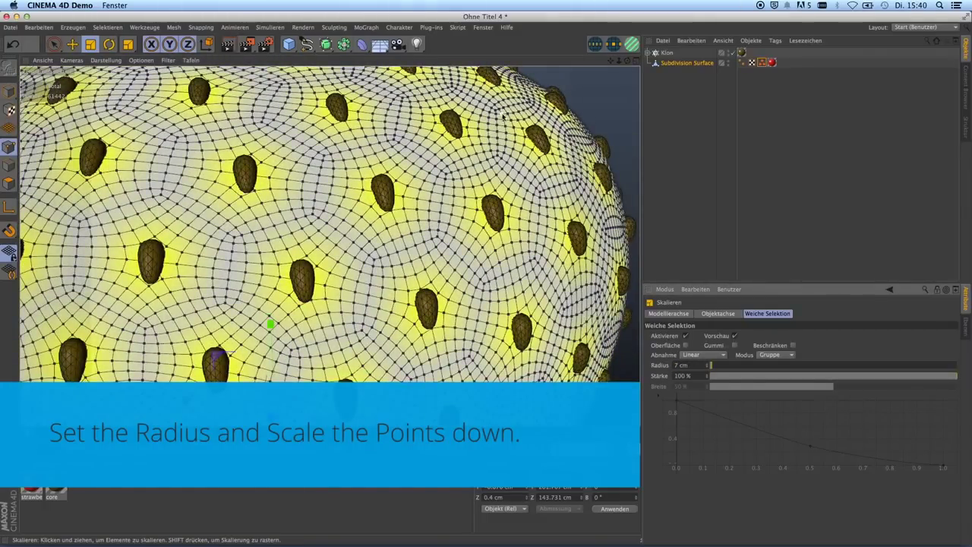
- Scale the seed points down to about 98.6 % so dimples form around the seeds
left_click_drag(494, 101, 506, 116)
key("ctrl+z")
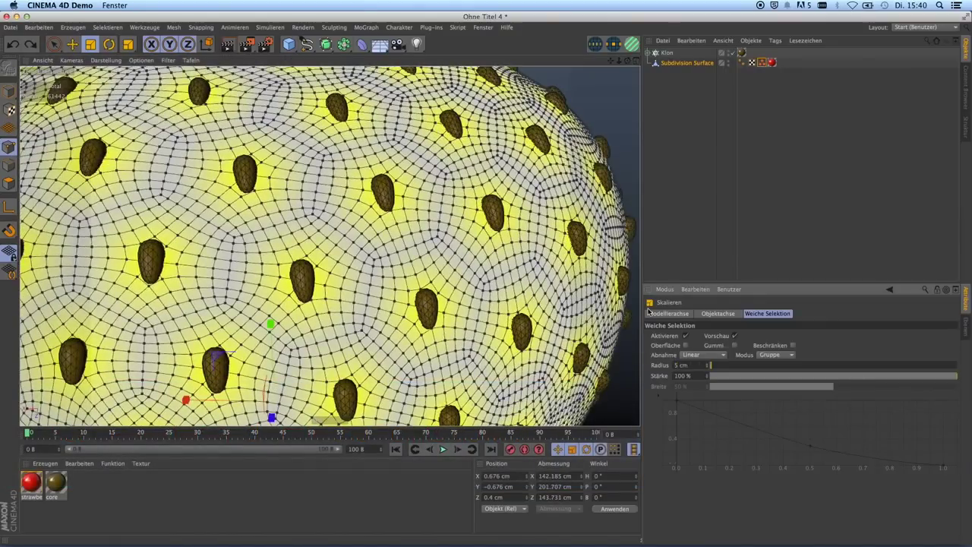
left_click_drag(495, 149, 494, 151)
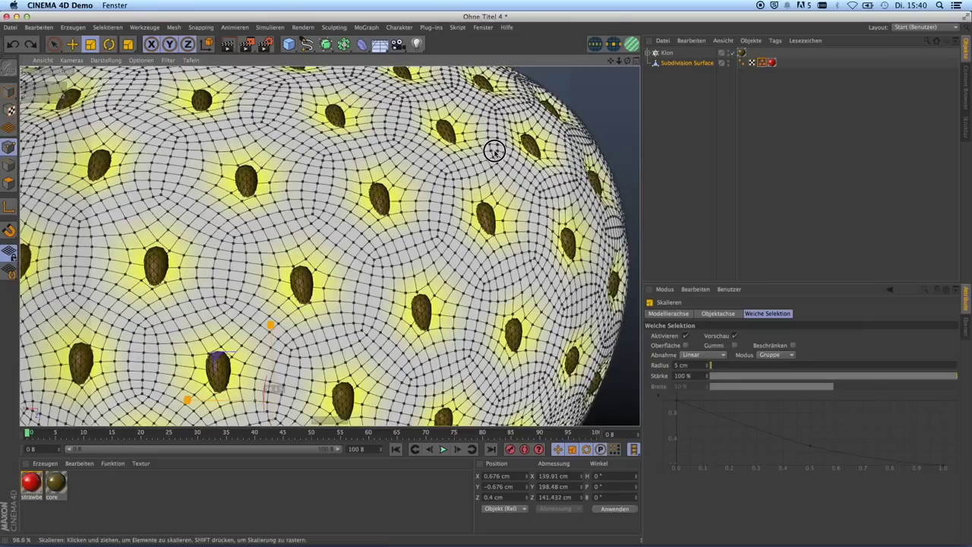
left_click_drag(495, 151, 495, 147)
middle_click_drag(495, 147, 490, 112, "alt")
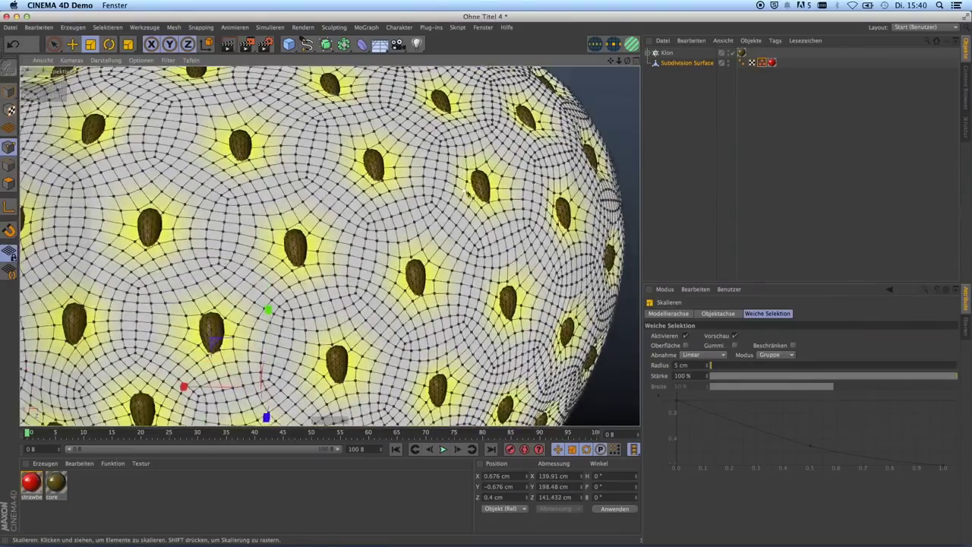
right_click_drag(503, 194, 394, 192, "alt")
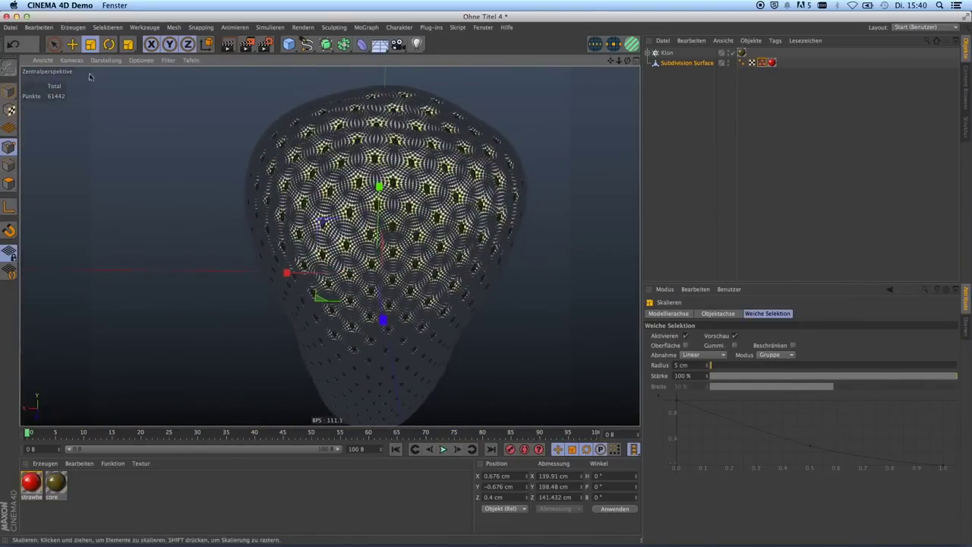
left_click(73, 28)
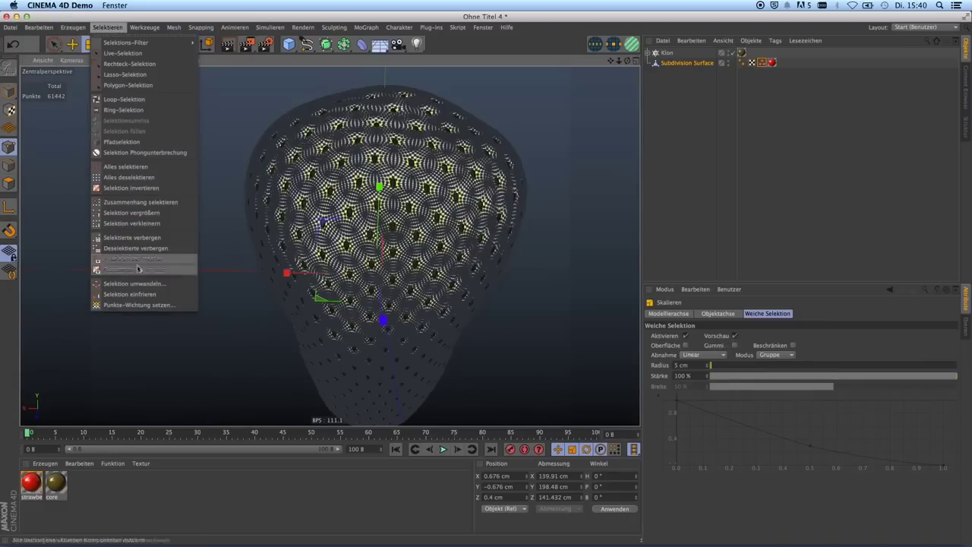
- Create a vertex map with Punkte-Wichtung setzen and start painting it from above
left_click(156, 305)
left_click(177, 319)
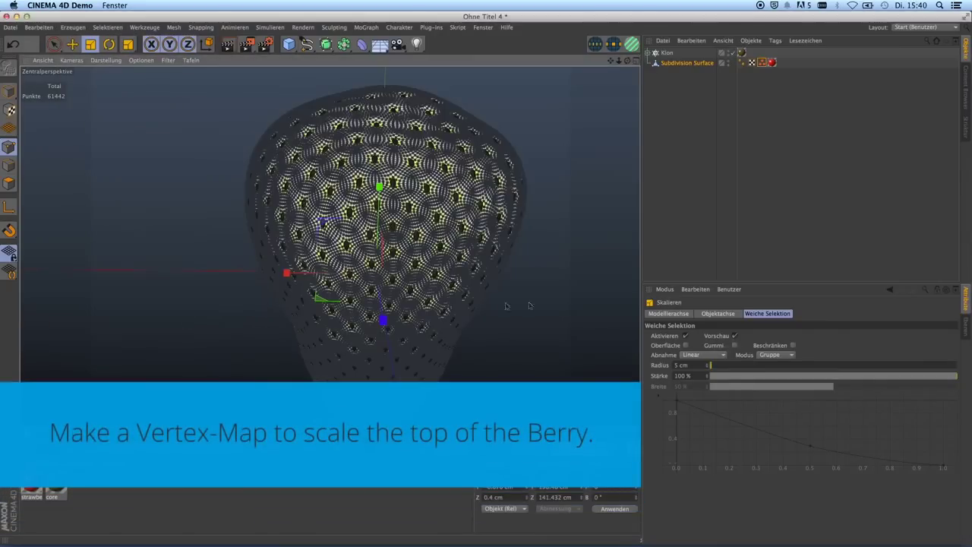
double_click(742, 62)
mouse_move(508, 167)
left_mouse_down("alt")
mouse_move(423, 156)
mouse_move(428, 278)
mouse_move(393, 157)
mouse_move(373, 152)
mouse_move(387, 157)
mouse_move(357, 169)
mouse_move(407, 159)
mouse_move(376, 129)
mouse_move(360, 186)
mouse_move(422, 178)
mouse_move(377, 144)
mouse_move(361, 186)
mouse_move(412, 186)
mouse_move(416, 149)
left_mouse_up("alt")
- Switch the paint mode to Glätten and smooth the vertex map weights several times
left_click(760, 346)
left_click(737, 387)
left_click(729, 358)
left_click(731, 358)
left_click(733, 359)
left_click(735, 357)
left_click(737, 352)
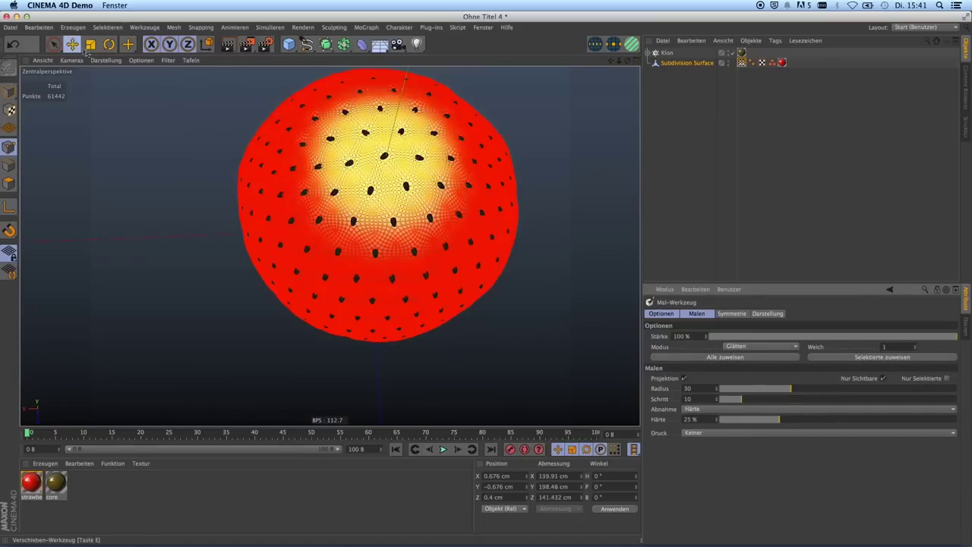
left_click_drag(397, 173, 395, 114, "alt")
- Set the soft selection falloff (Abnahme) to Vertex-Map
left_click(704, 355)
left_click(707, 418)
left_click(9, 183)
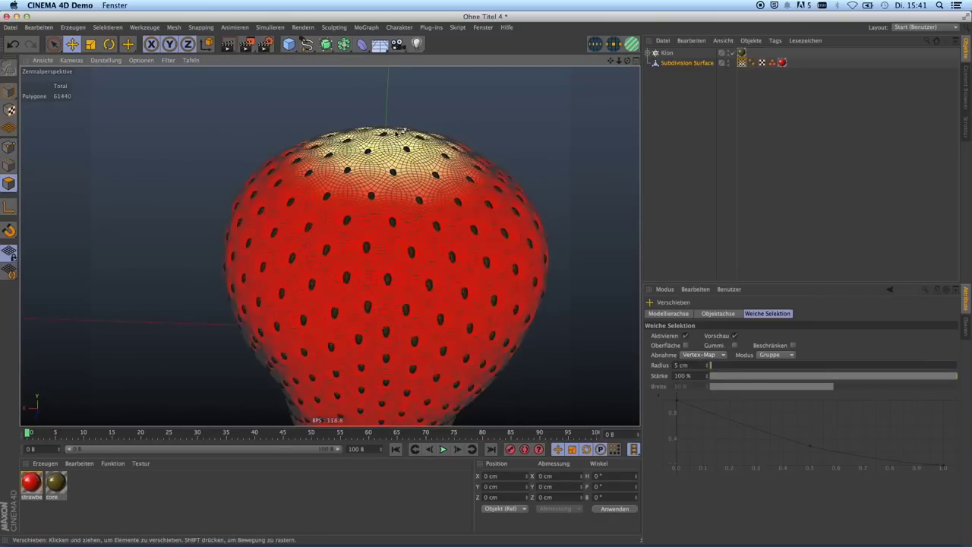
- Select all polygons, push the strawberry's top down inward, then deselect
key("ctrl+a")
left_click_drag(379, 256, 377, 272)
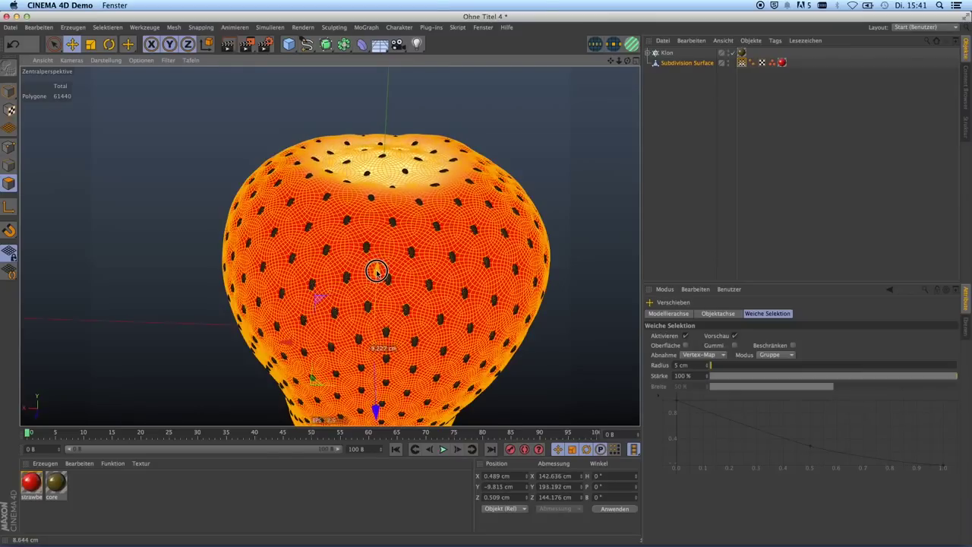
key("ctrl+shift+a")
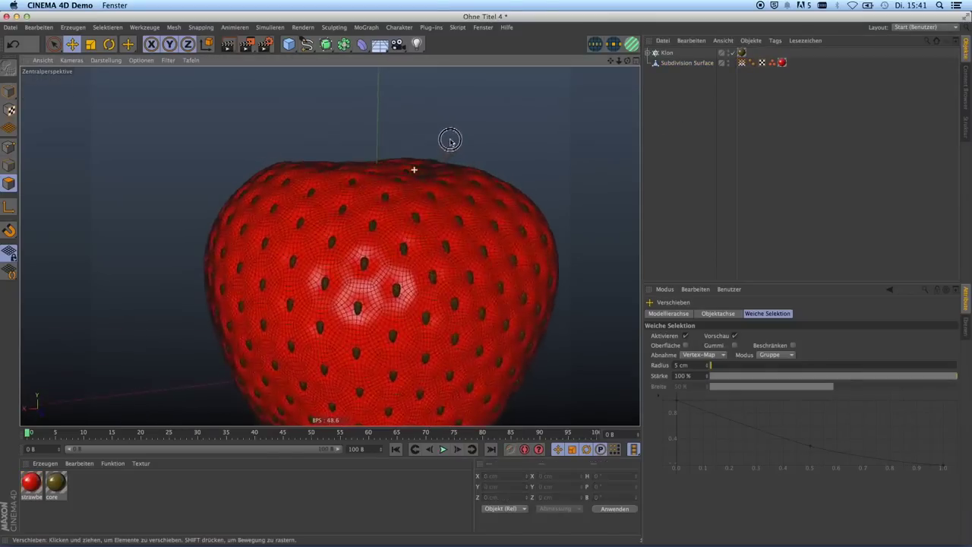
- Switch the viewport to Gouraud shading and render a preview of the strawberry
left_click_drag(414, 173, 330, 245, "alt")
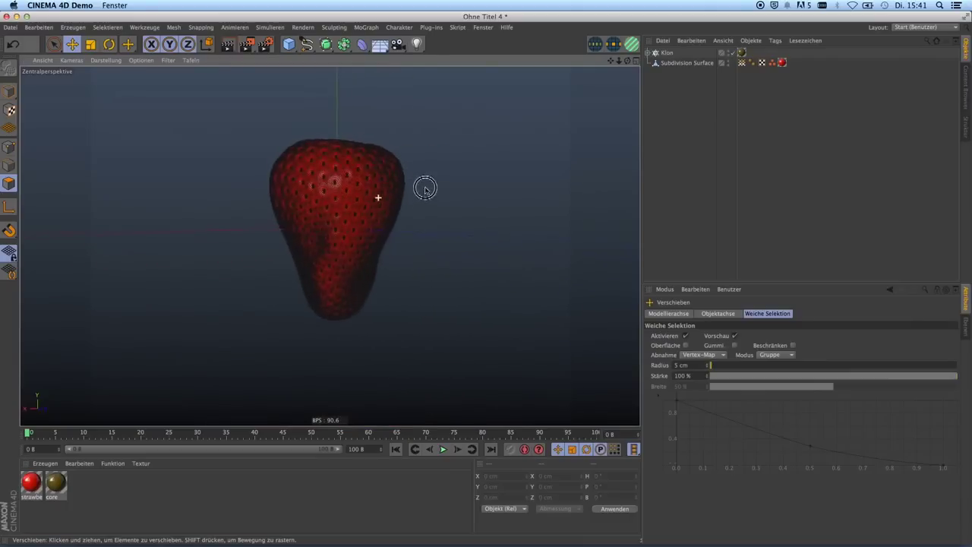
mouse_move(329, 246)
left_mouse_down("alt")
mouse_move(382, 178)
mouse_move(384, 240)
mouse_move(395, 211)
left_mouse_up("alt")
left_click(105, 60)
left_click(122, 71)
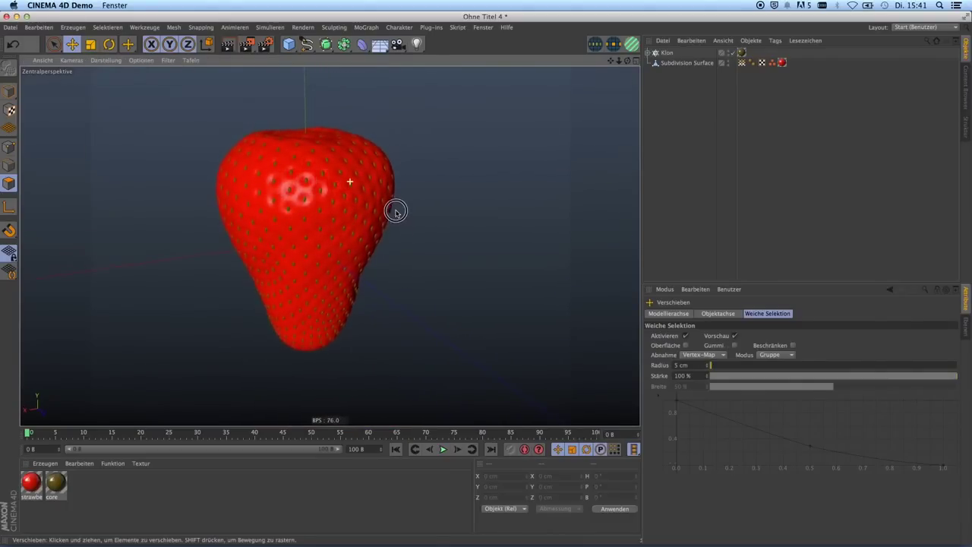
mouse_move(384, 168)
left_mouse_down("alt")
mouse_move(373, 162)
mouse_move(428, 159)
mouse_move(402, 145)
left_mouse_up("alt")
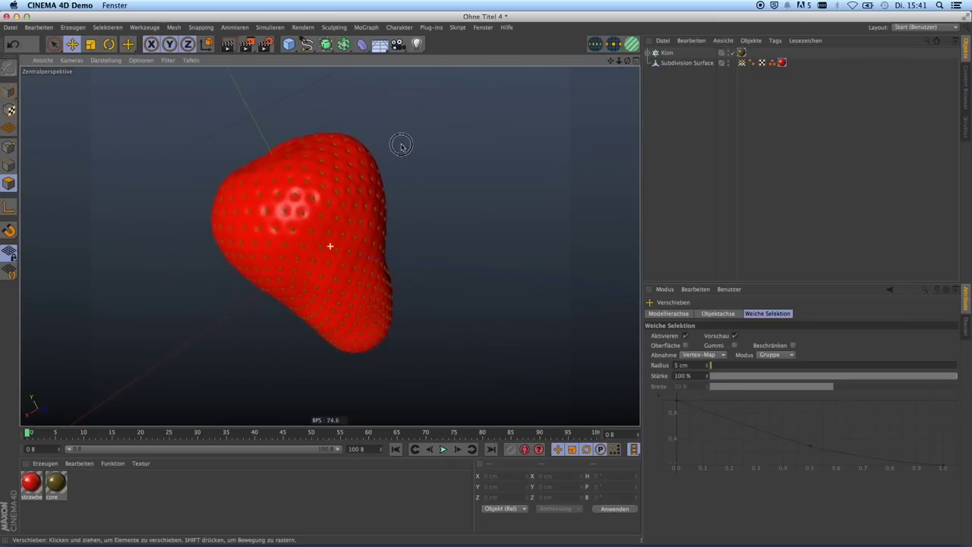
key("ctrl+r")
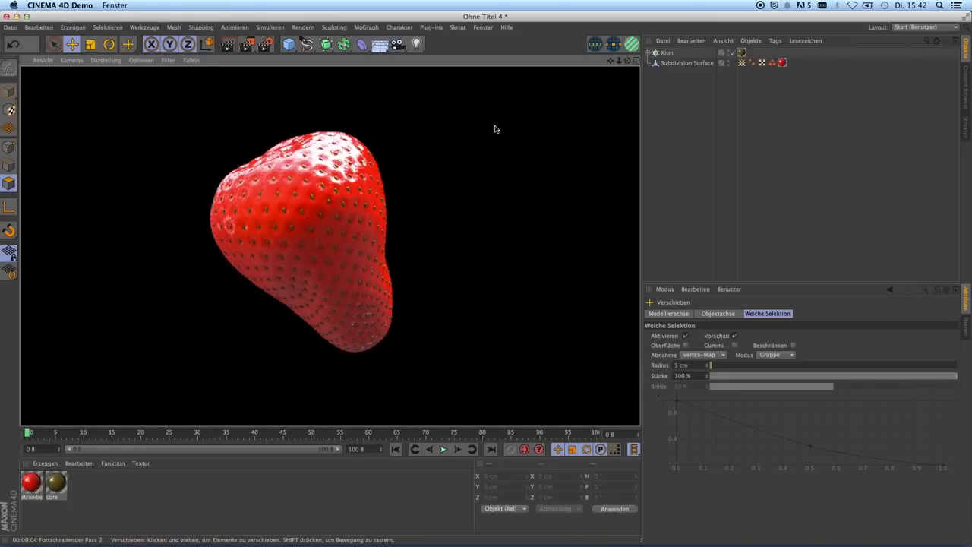
left_click(648, 52)
- Add a Zufall random effector to the Klon cloner
left_click(669, 52)
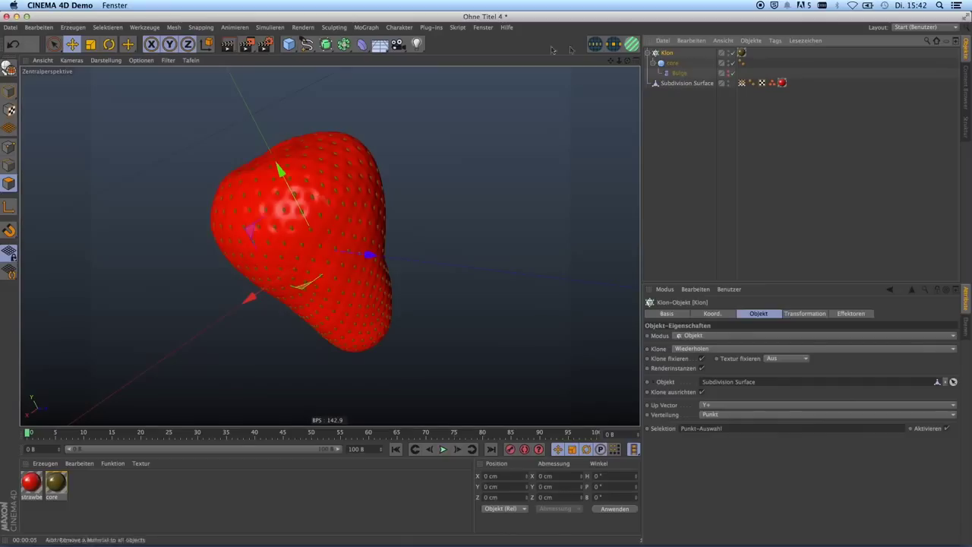
left_click(366, 27)
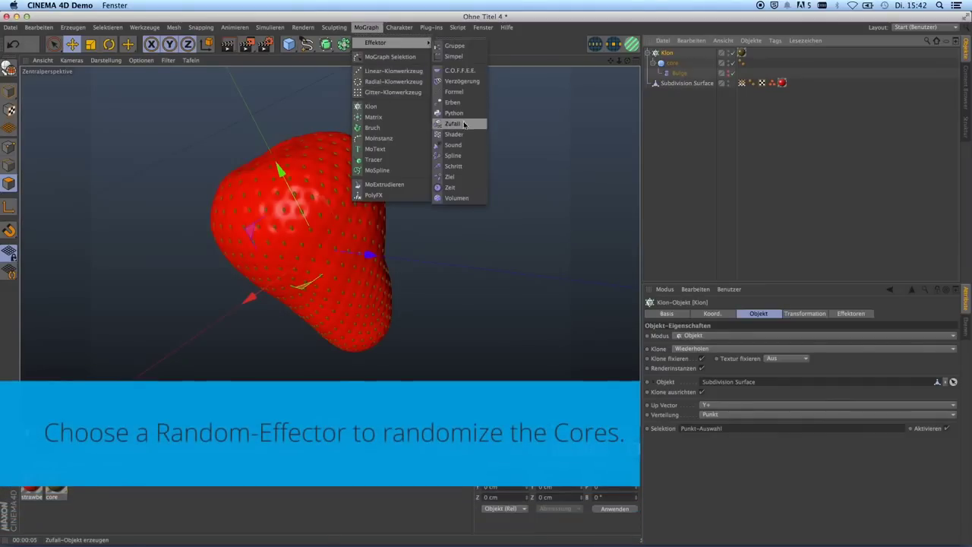
left_click(453, 123)
- Turn off random Position, enable uniform Skalierung 0.2, and enable random Winkel rotation
left_click(769, 314)
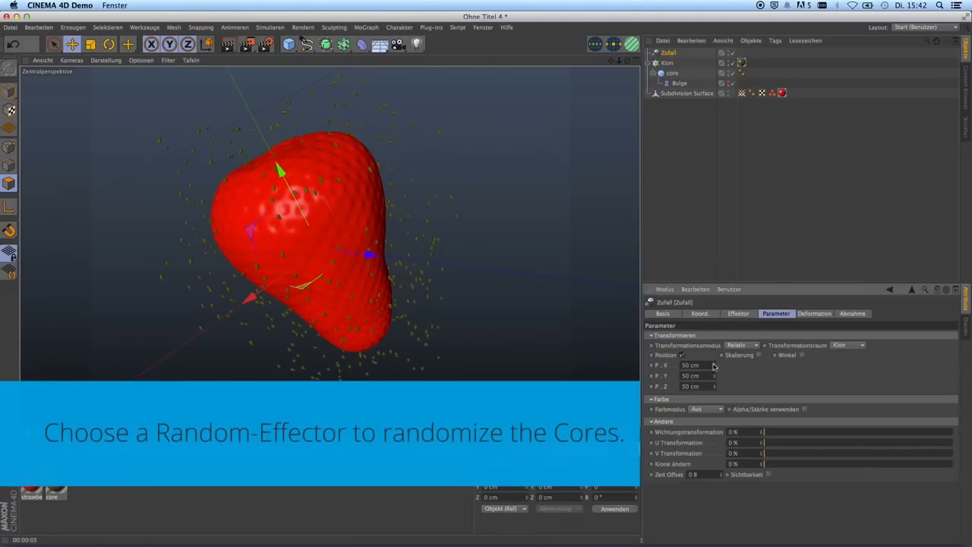
left_click(682, 356)
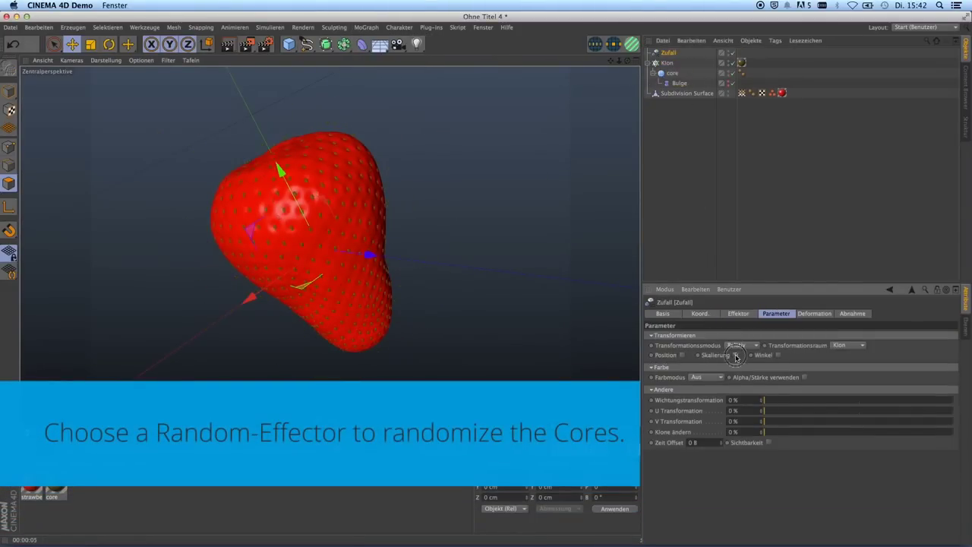
left_click(736, 356)
left_click(755, 397)
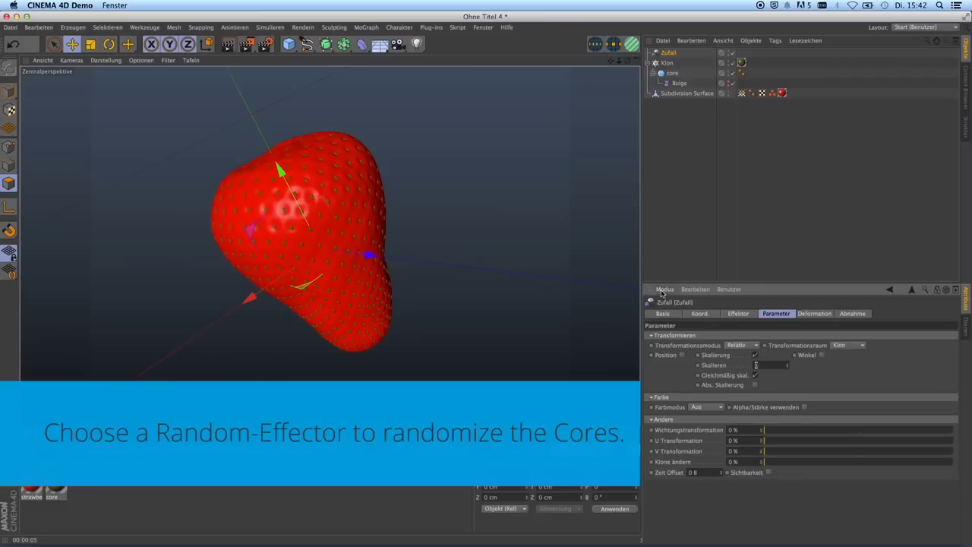
left_click(822, 355)
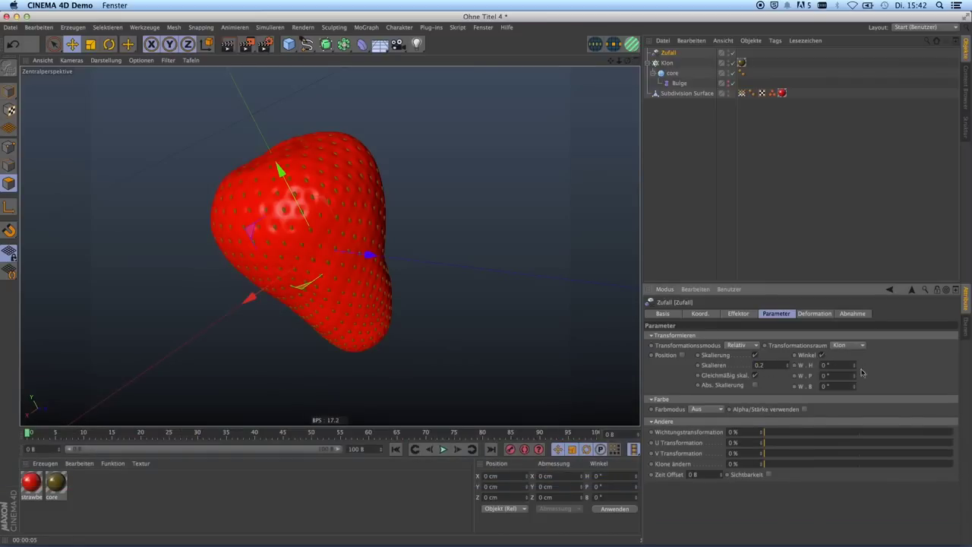
left_click_drag(855, 366, 863, 305)
mouse_move(855, 368)
left_mouse_down()
mouse_move(861, 334)
mouse_move(859, 380)
left_mouse_up()
left_click(718, 199)
mouse_move(373, 169)
right_mouse_down("alt")
mouse_move(394, 177)
mouse_move(384, 190)
right_mouse_up("alt")
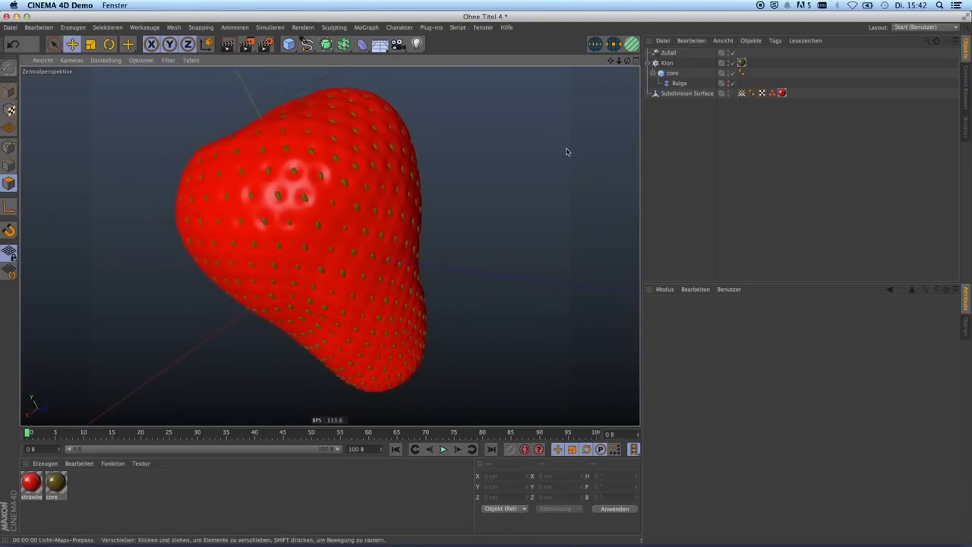
- Render the active view with Ctrl+R to check the randomly sized seed cores
key("ctrl+r")
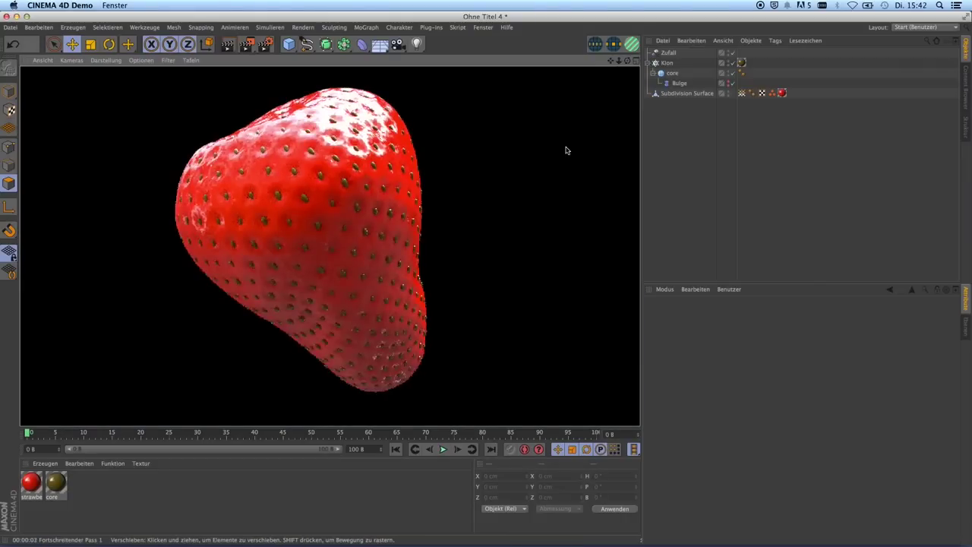